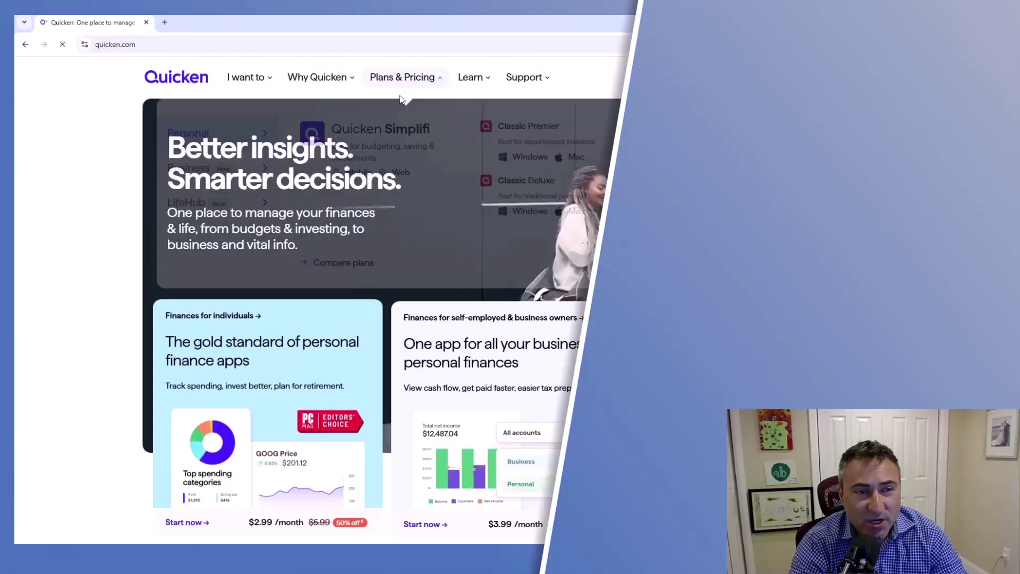
pyautogui.click(230, 80)
pyautogui.click(321, 78)
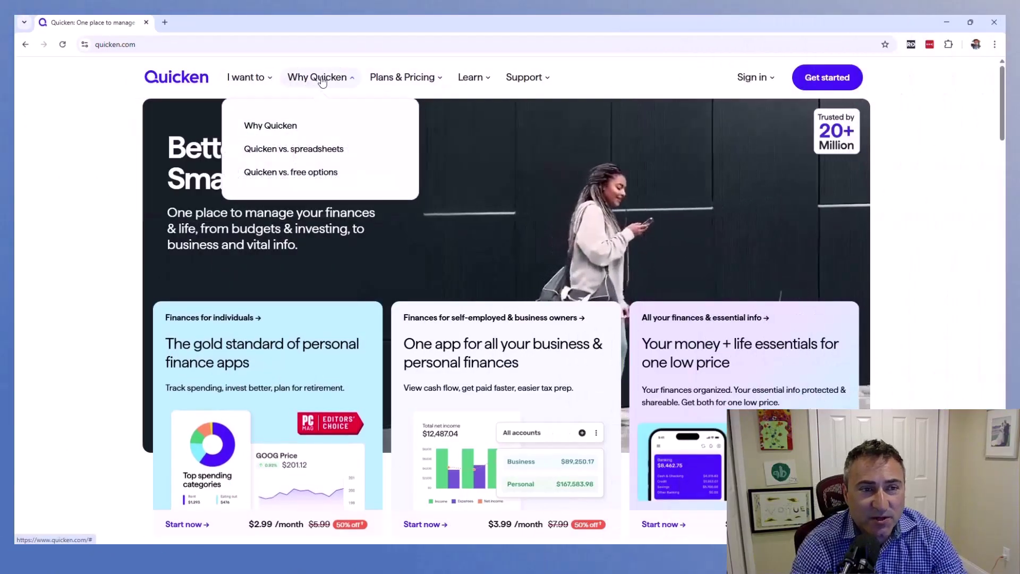
pyautogui.click(406, 78)
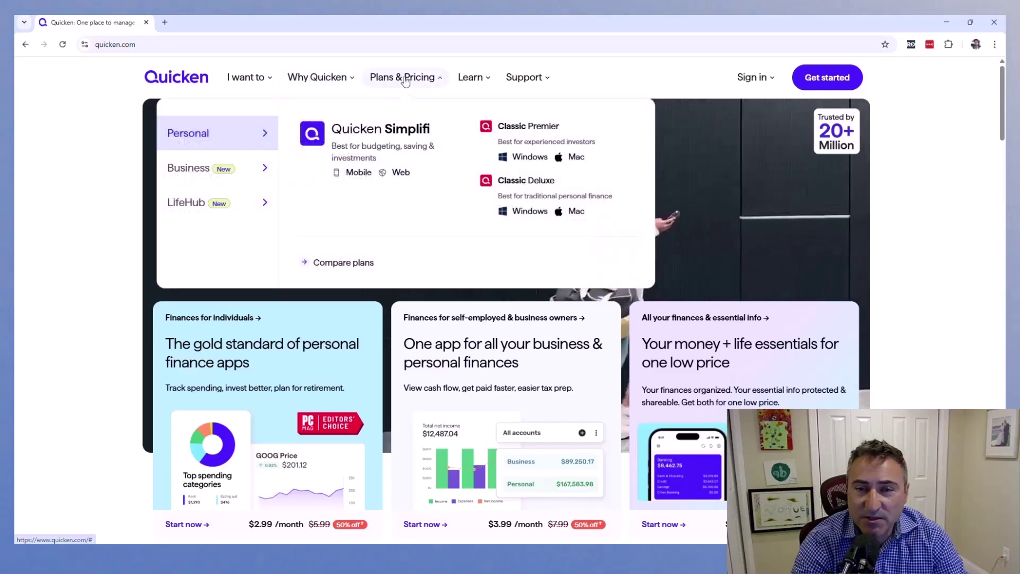
pyautogui.click(467, 80)
pyautogui.click(526, 78)
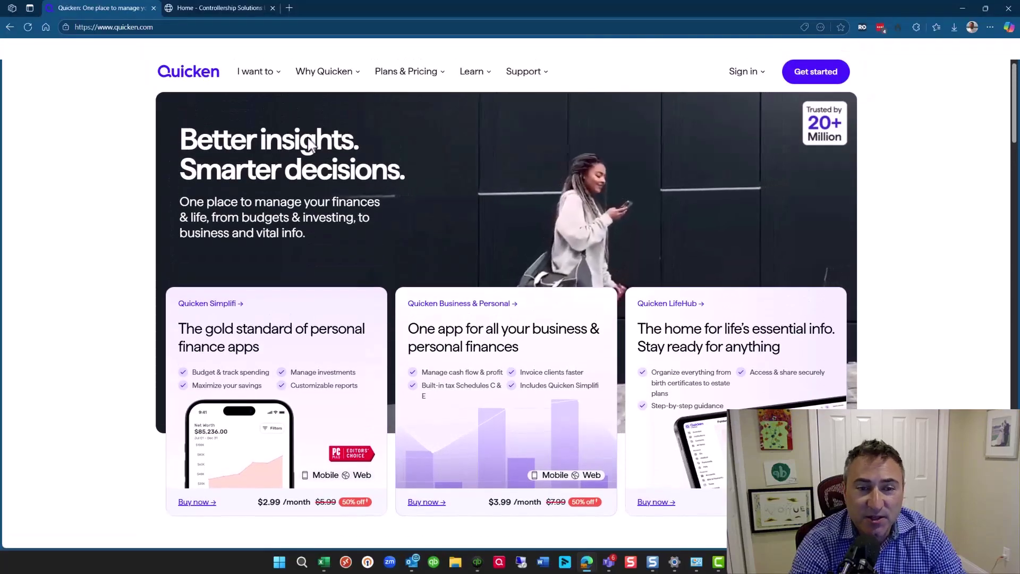
# Show the getting-started guide's Categorize your transactions section with its Category List screenshot
pyautogui.moveTo(306, 85)
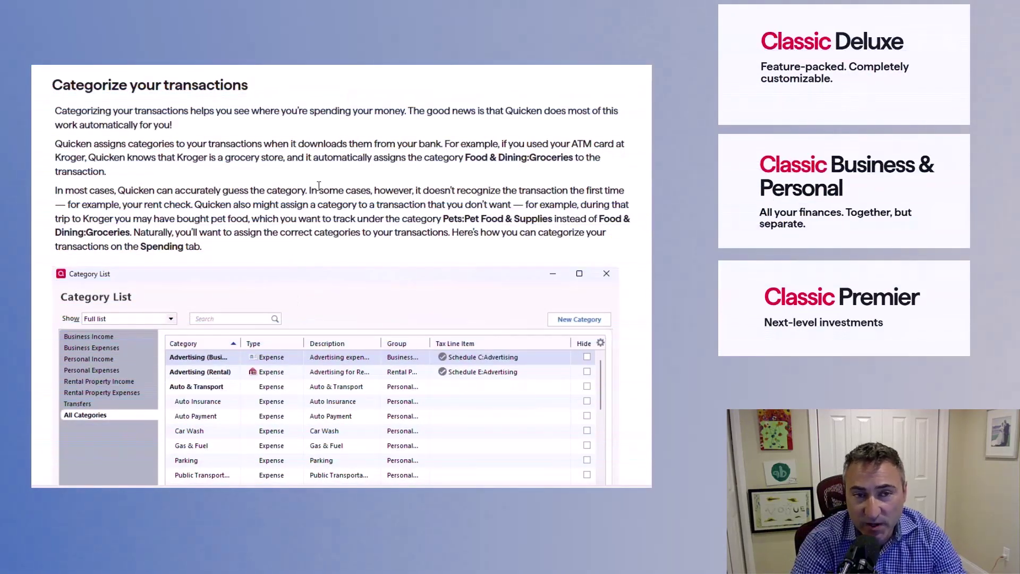
# Scroll through the help article sections until the Classic Premier page at $8.49/month appears
pyautogui.scroll(-5, 278, 194)
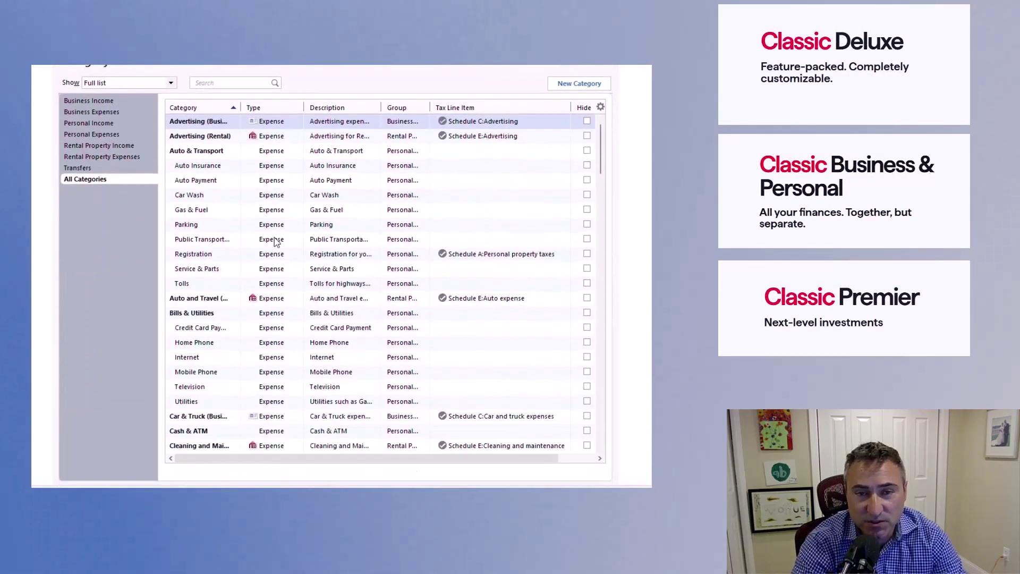
pyautogui.scroll(-8, 276, 242)
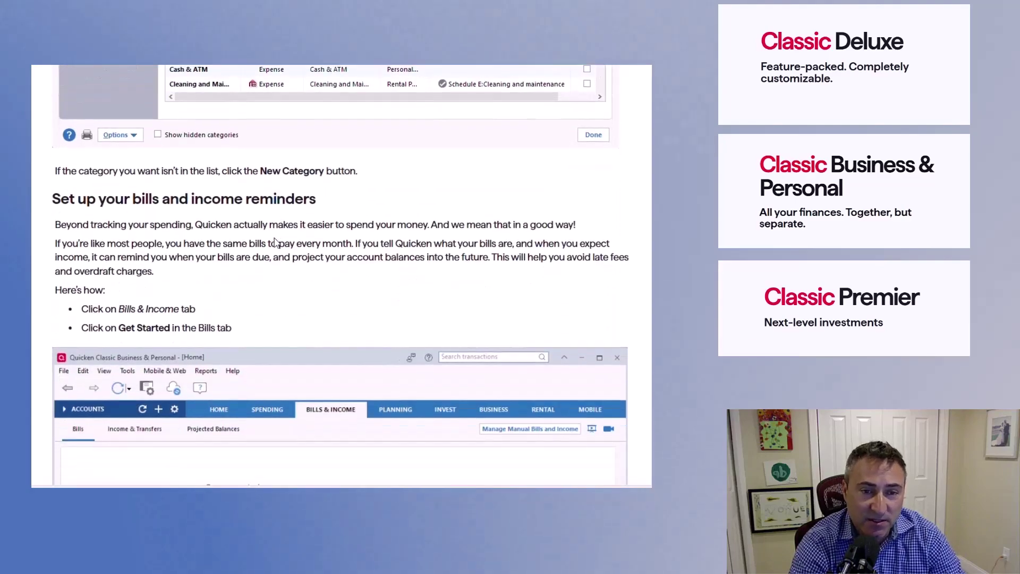
pyautogui.scroll(-3, 275, 242)
pyautogui.scroll(-7, 276, 242)
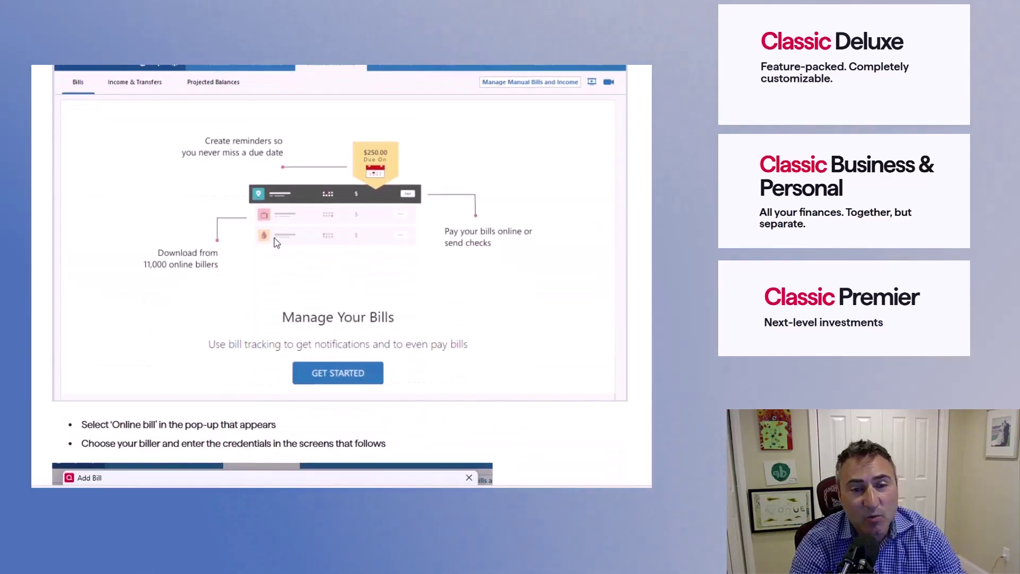
pyautogui.scroll(-9, 275, 242)
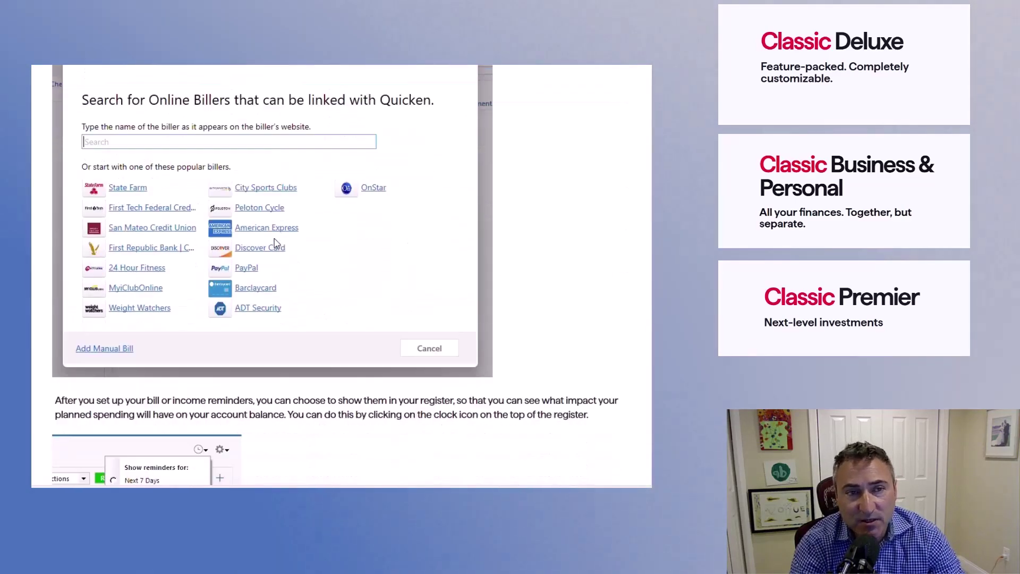
pyautogui.scroll(-10, 274, 244)
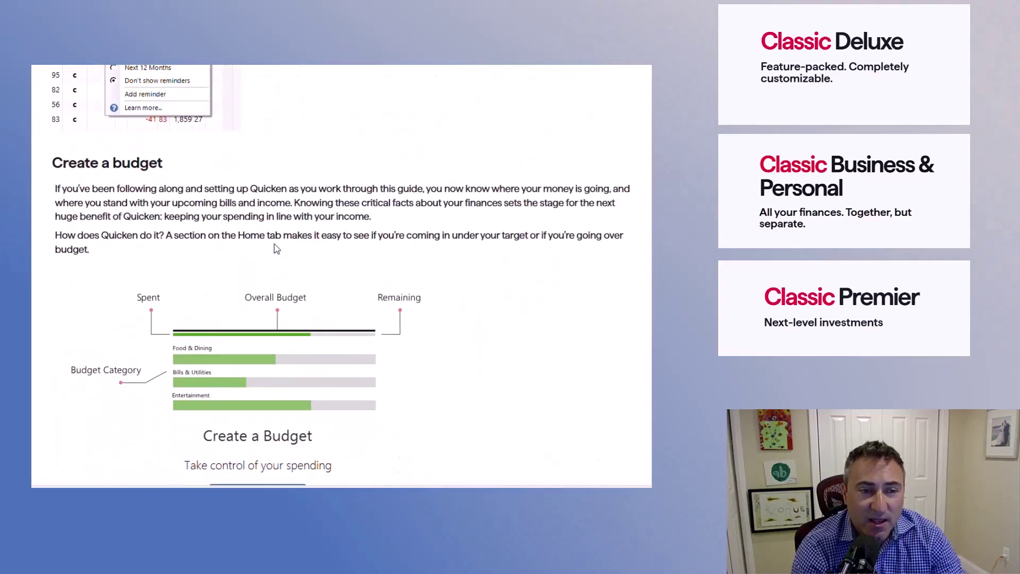
pyautogui.scroll(-7, 275, 248)
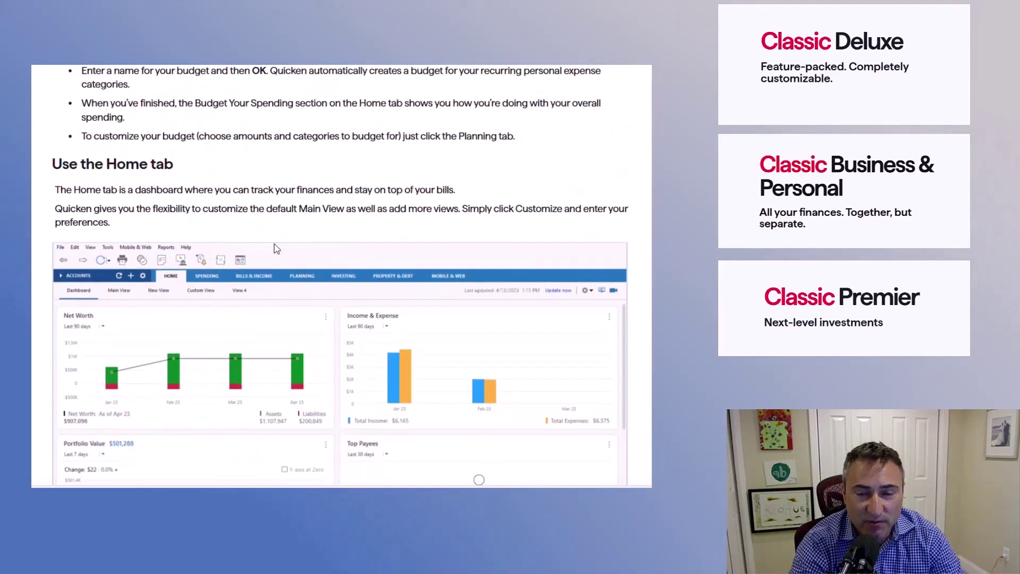
pyautogui.scroll(-3, 275, 244)
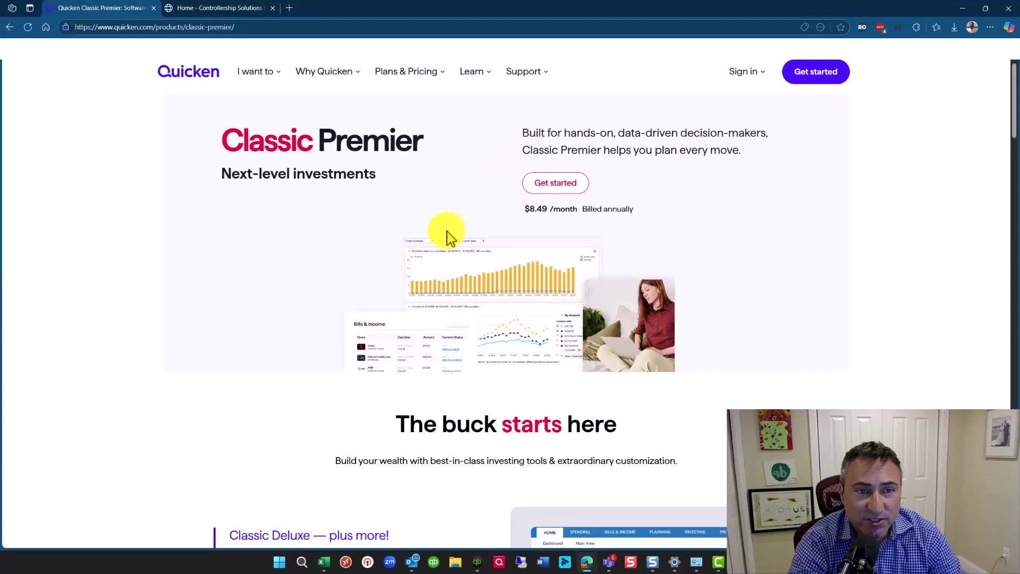
# On the pricing card, compare Deluxe at $6.49, then return to Premier at $8.49/month
pyautogui.scroll(-6, 448, 237)
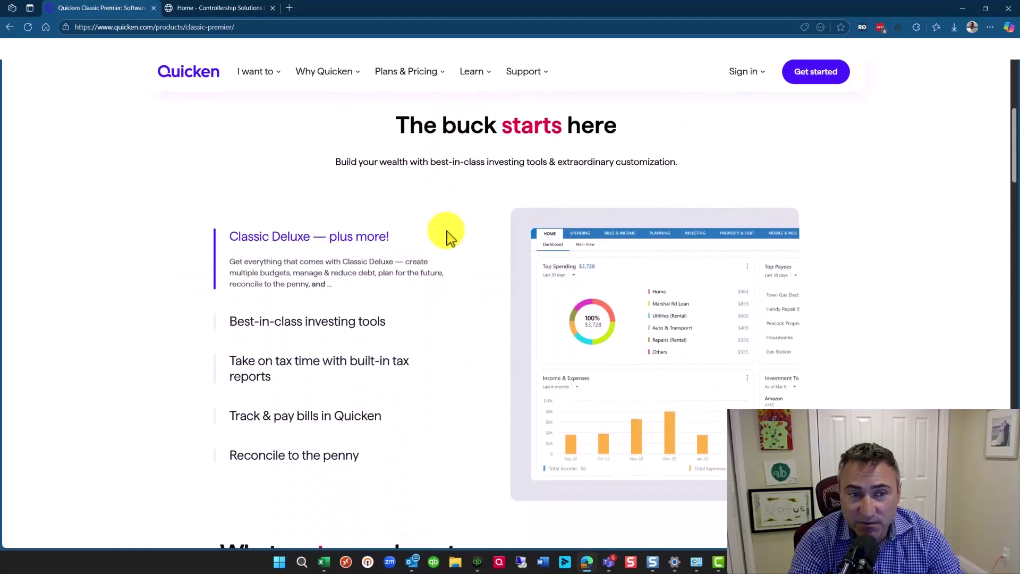
pyautogui.scroll(-4, 359, 242)
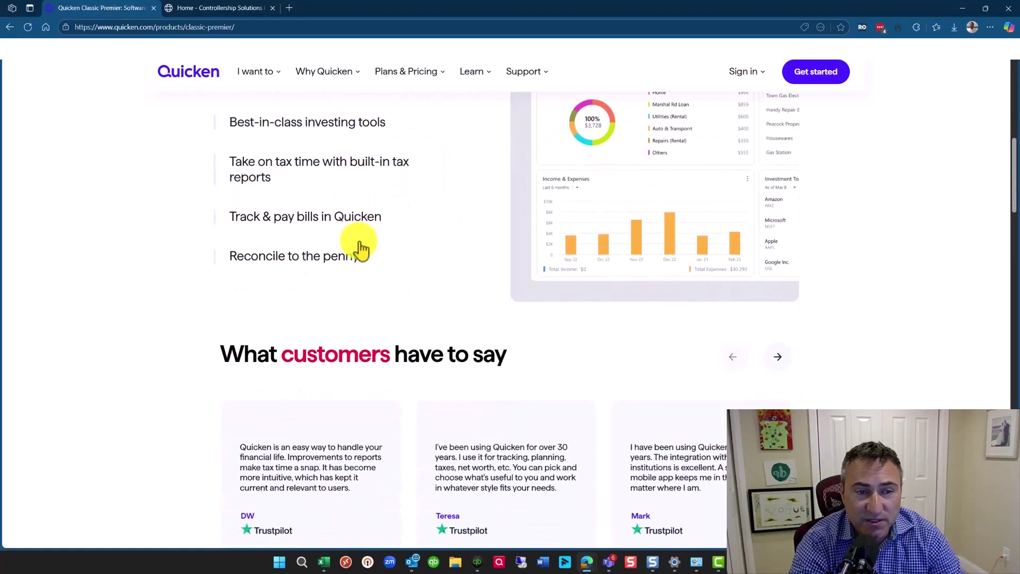
pyautogui.scroll(-9, 360, 247)
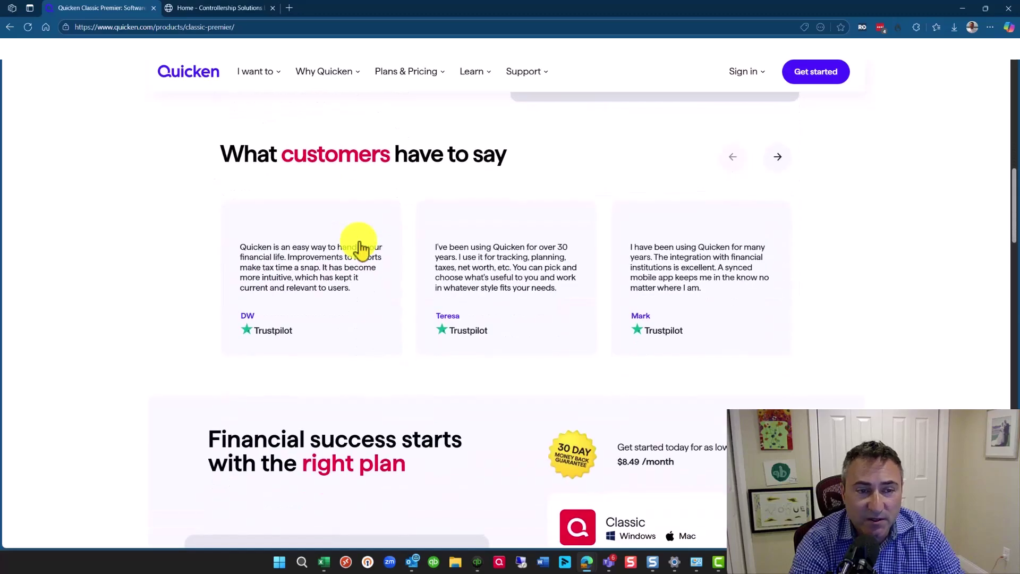
pyautogui.scroll(-3, 360, 247)
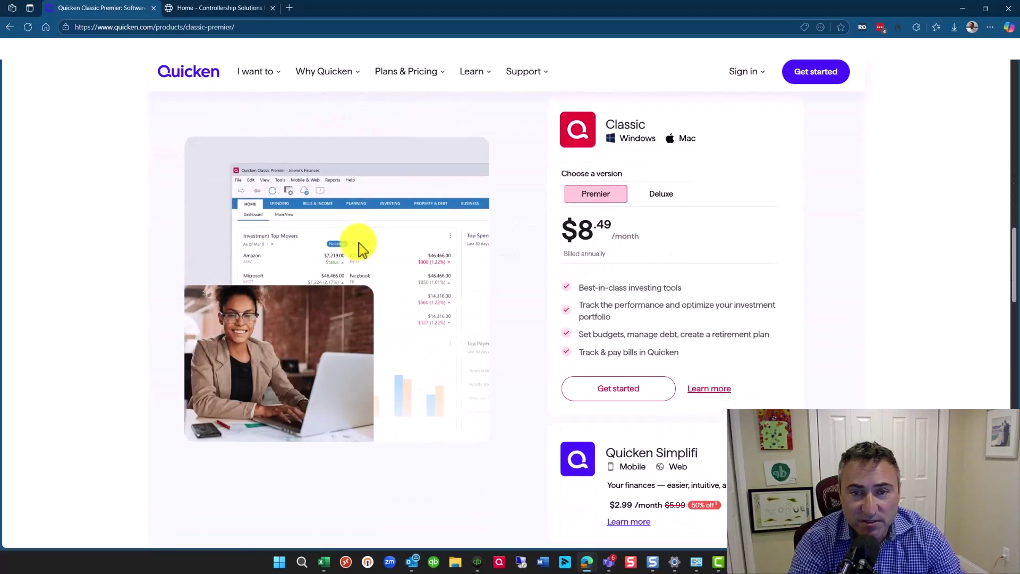
pyautogui.click(662, 195)
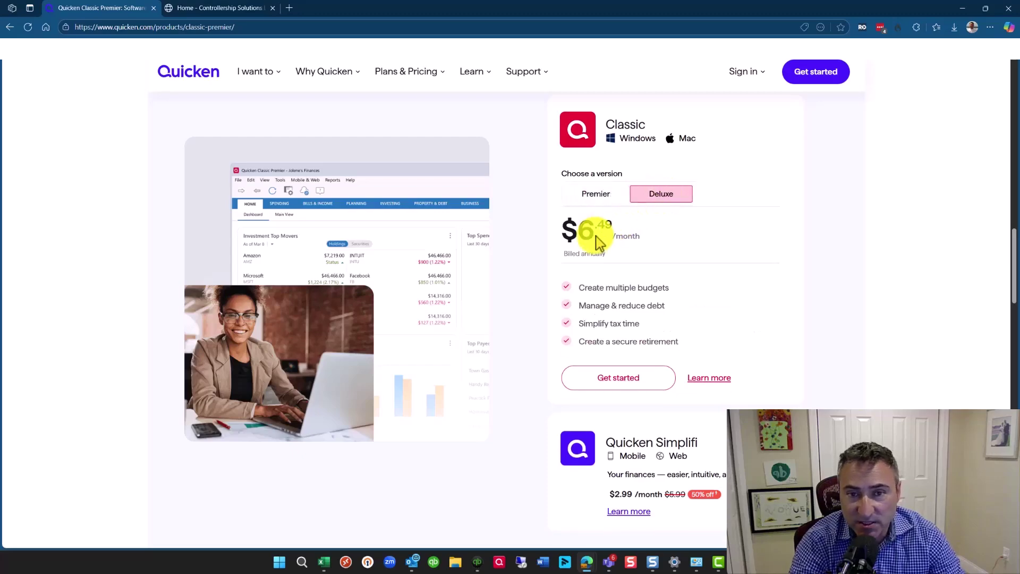
pyautogui.click(596, 199)
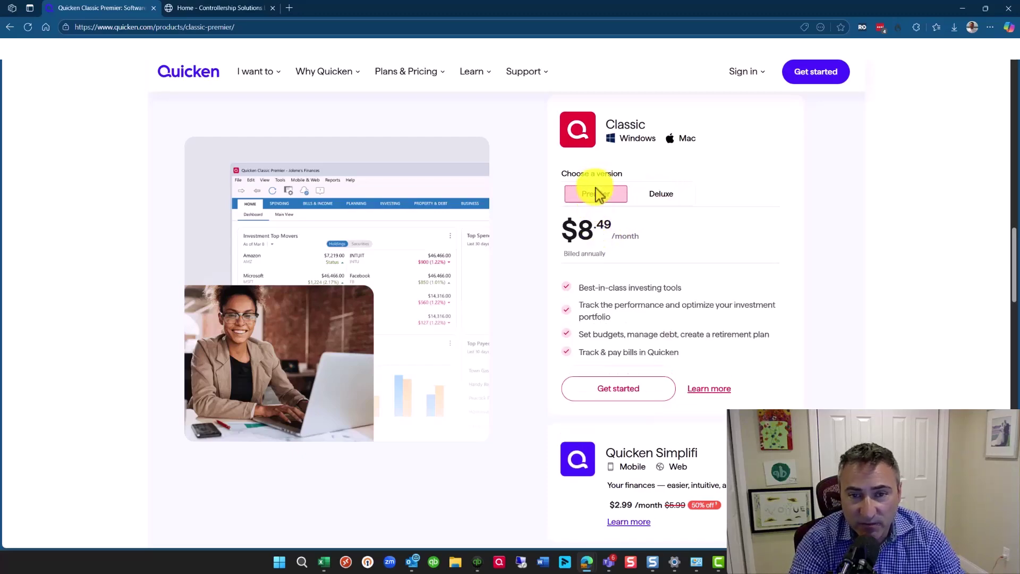
# Open the Classic Business & Personal product page and review its $11.99/month plan
pyautogui.scroll(-3, 558, 193)
pyautogui.scroll(7, 512, 166)
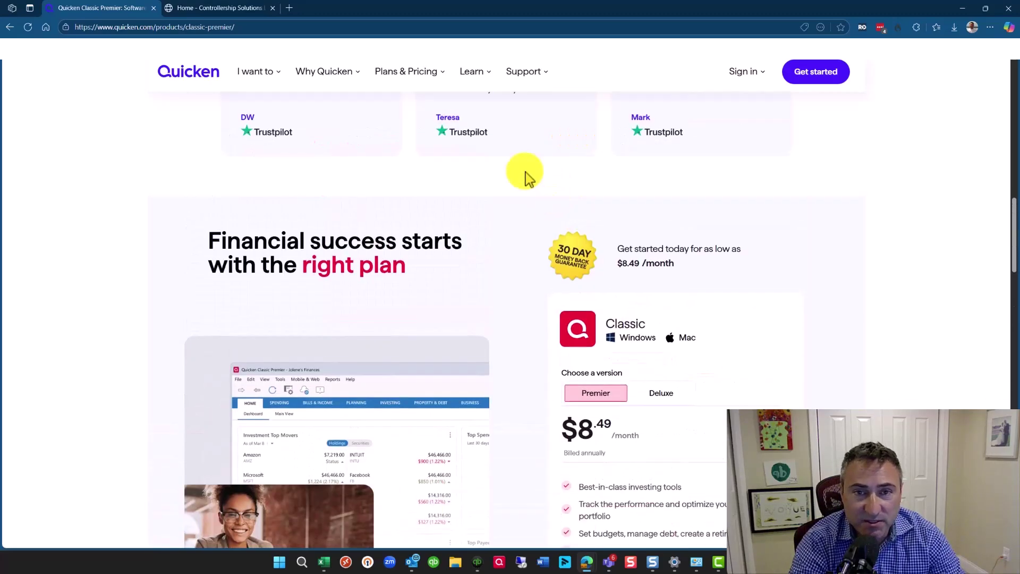
pyautogui.moveTo(399, 87)
pyautogui.click(529, 180)
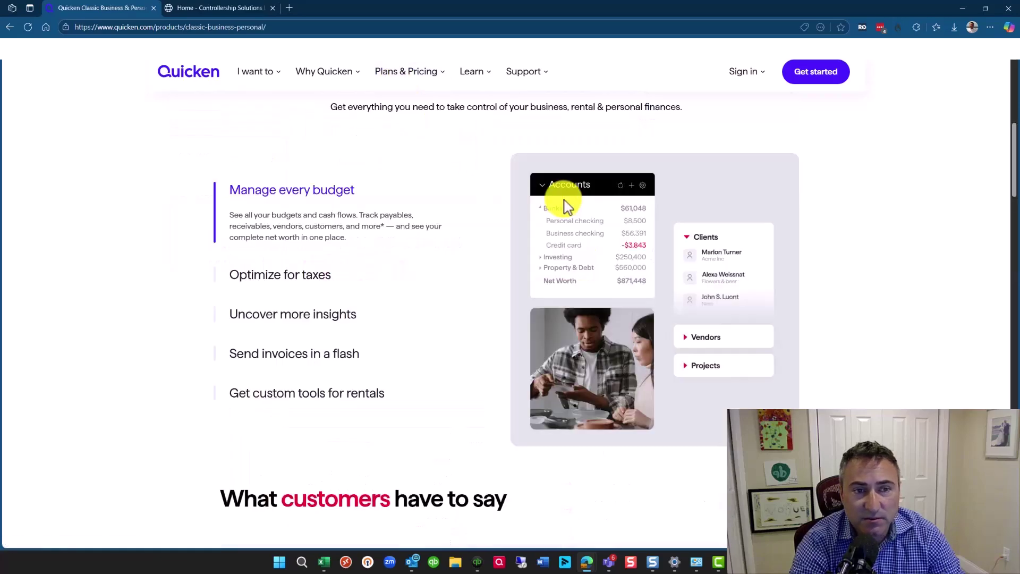
pyautogui.scroll(-10, 563, 202)
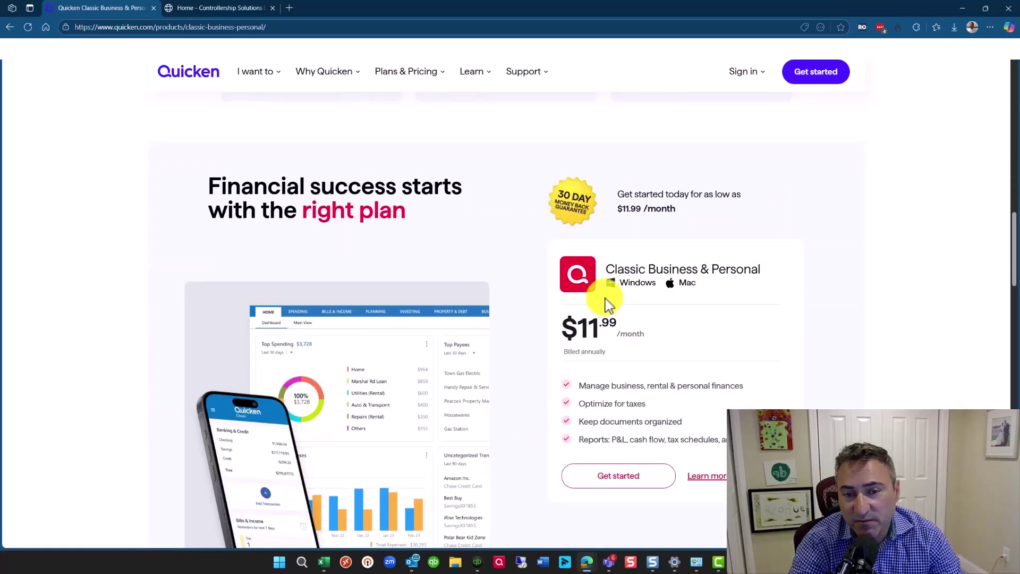
pyautogui.moveTo(553, 223); pyautogui.dragTo(276, 27)
pyautogui.moveTo(428, 80)
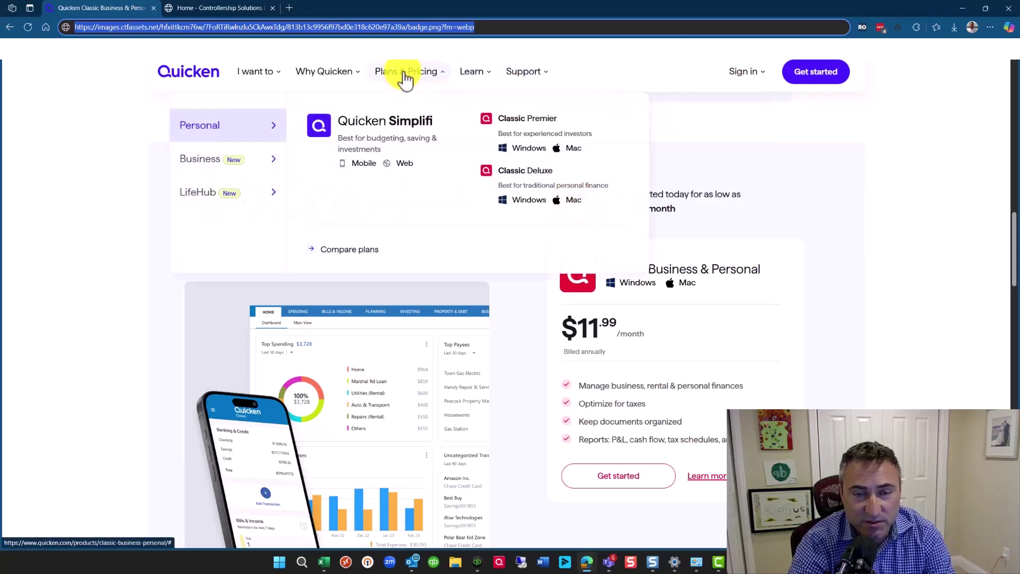
# Open the Classic Deluxe product page, priced at $6.49/month billed annually
pyautogui.click(525, 171)
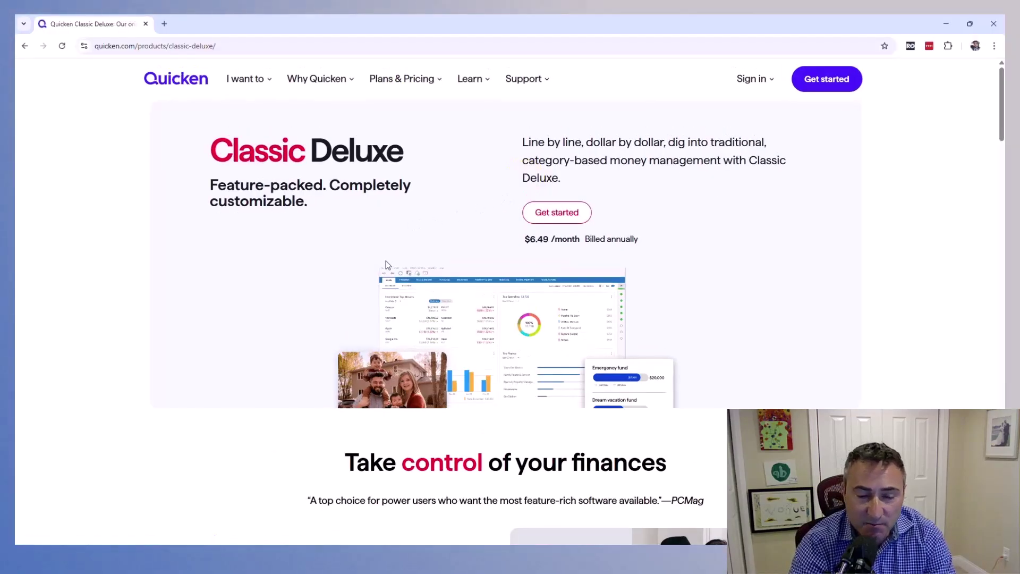
pyautogui.scroll(-1, 387, 265)
pyautogui.scroll(-3, 387, 265)
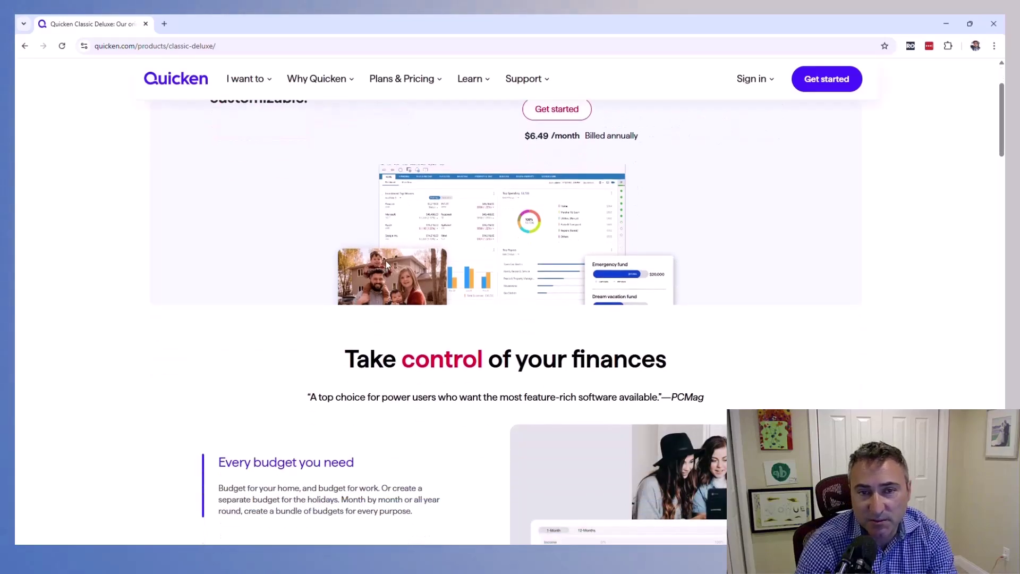
pyautogui.scroll(-2, 387, 260)
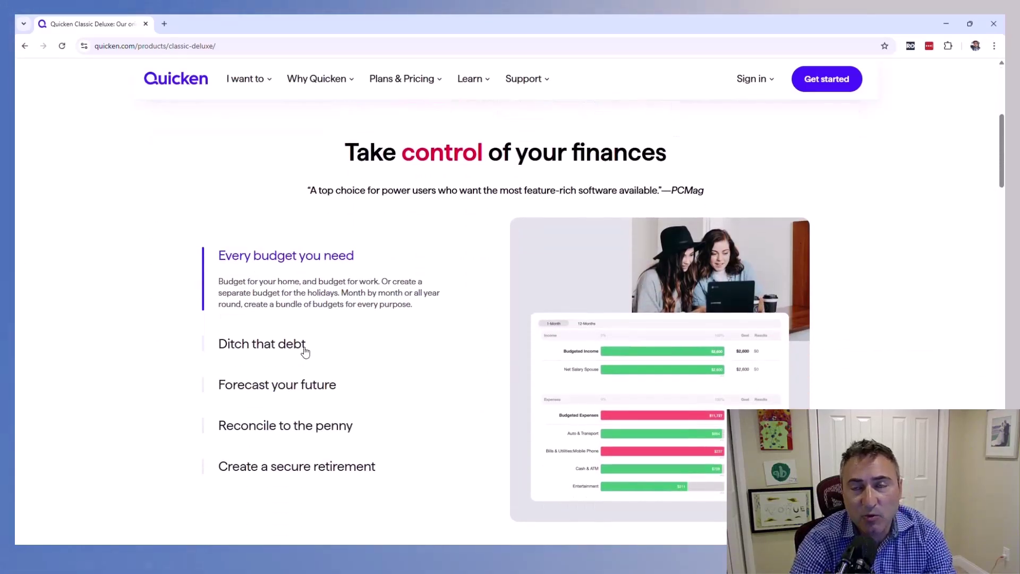
# Expand the Ditch that debt, Forecast your future, Reconcile to the penny and Create a secure retirement features
pyautogui.click(305, 351)
pyautogui.click(296, 389)
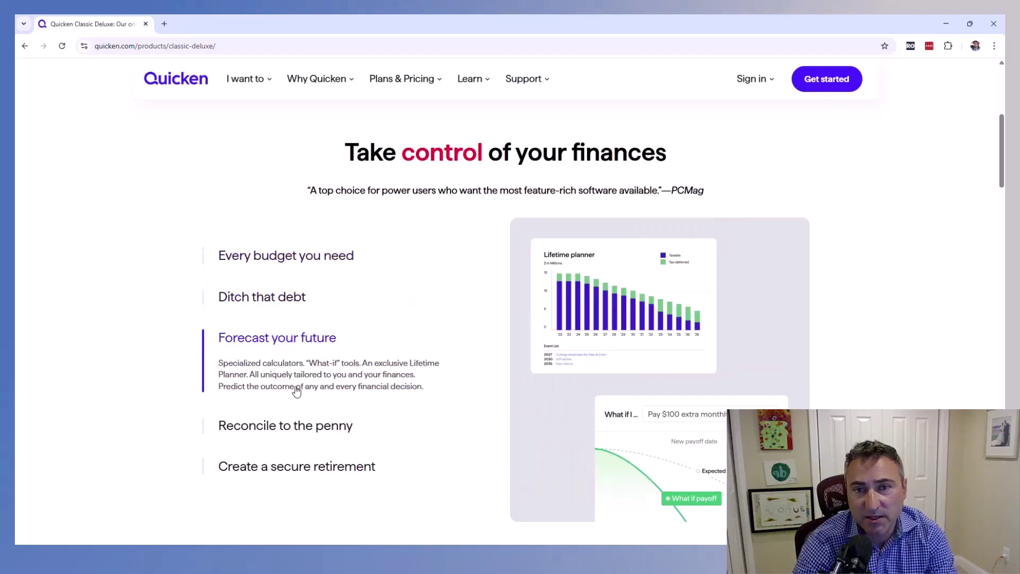
pyautogui.click(286, 435)
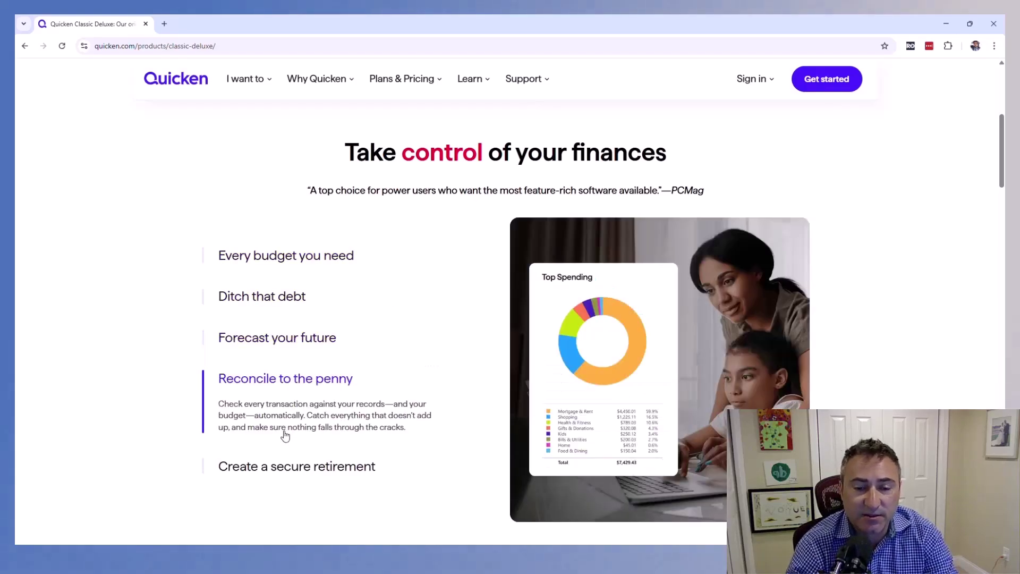
pyautogui.click(280, 468)
pyautogui.scroll(4, 315, 421)
pyautogui.scroll(2, 314, 421)
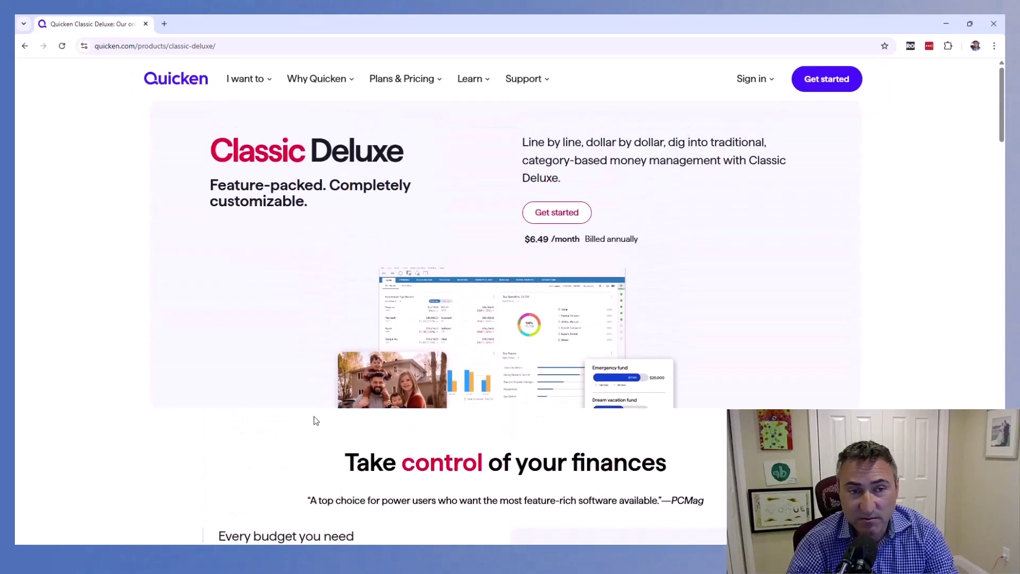
pyautogui.moveTo(392, 80)
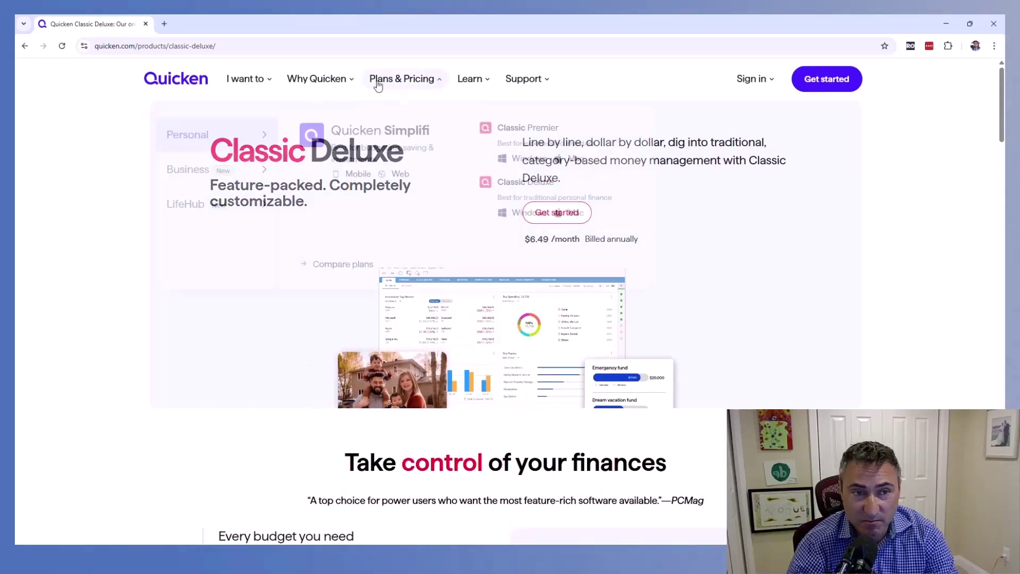
pyautogui.click(372, 142)
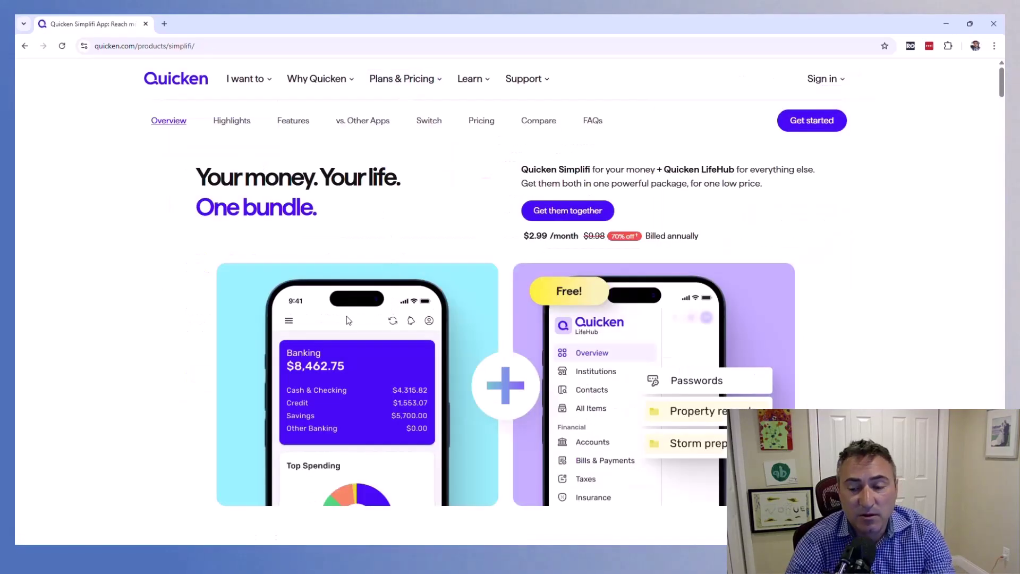
pyautogui.scroll(-1, 347, 317)
pyautogui.scroll(-1, 347, 317)
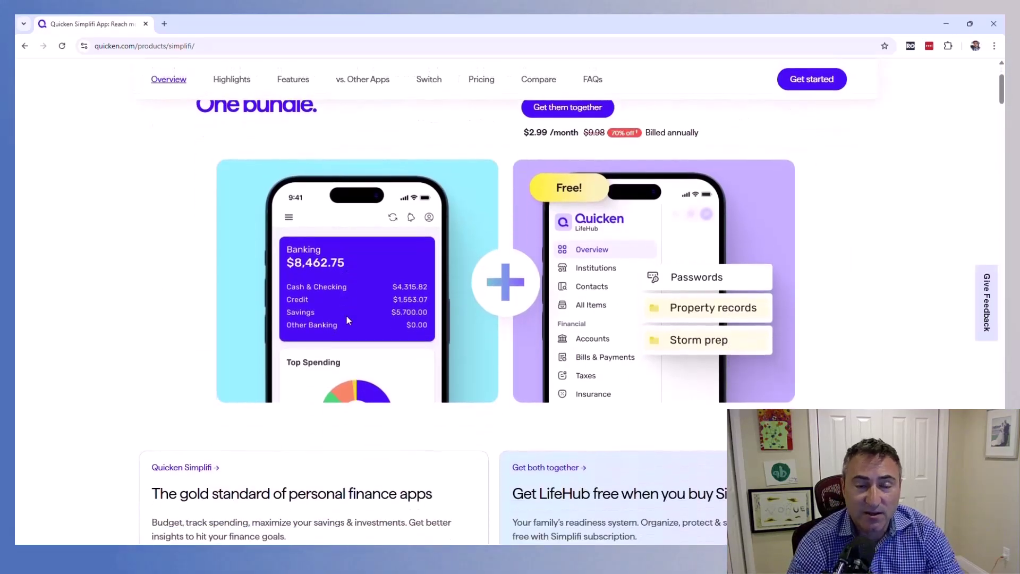
pyautogui.scroll(-12, 346, 317)
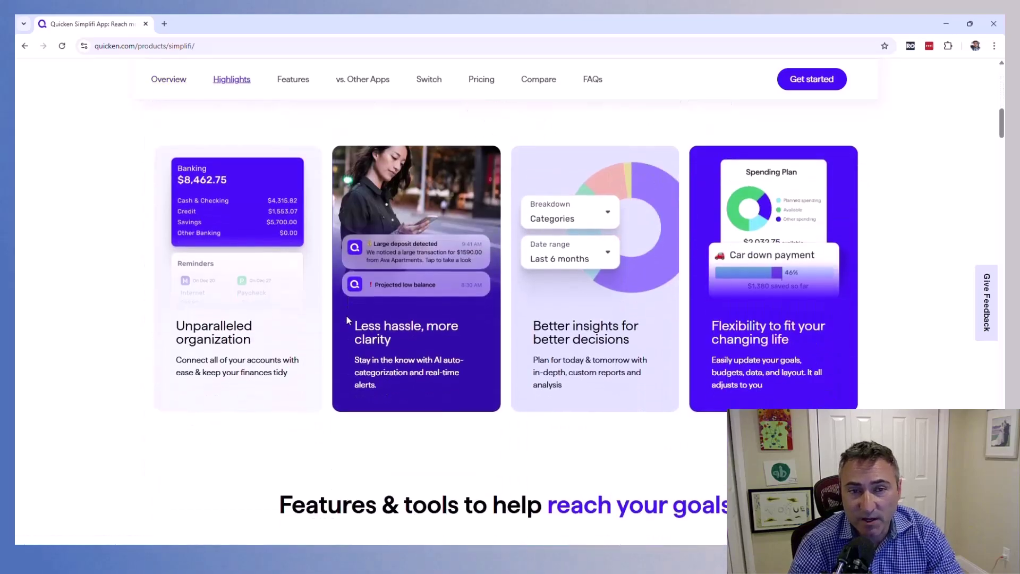
pyautogui.scroll(-4, 347, 317)
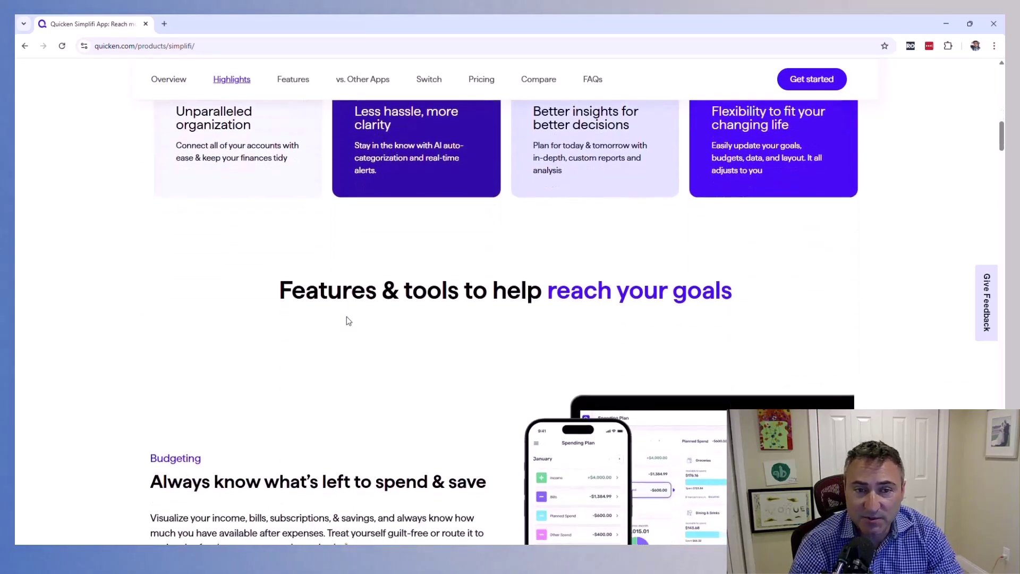
pyautogui.scroll(-8, 348, 321)
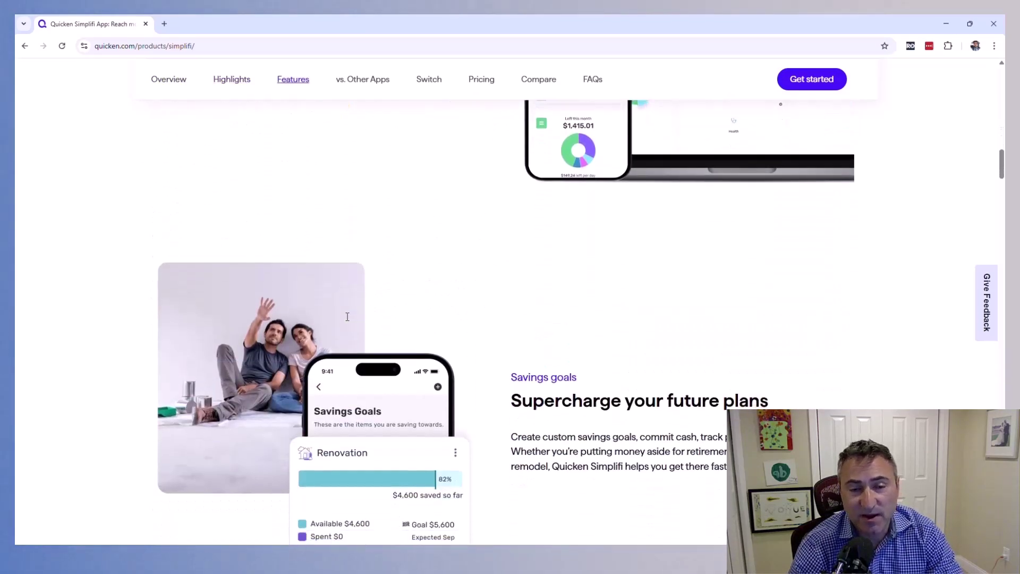
pyautogui.scroll(-8, 348, 318)
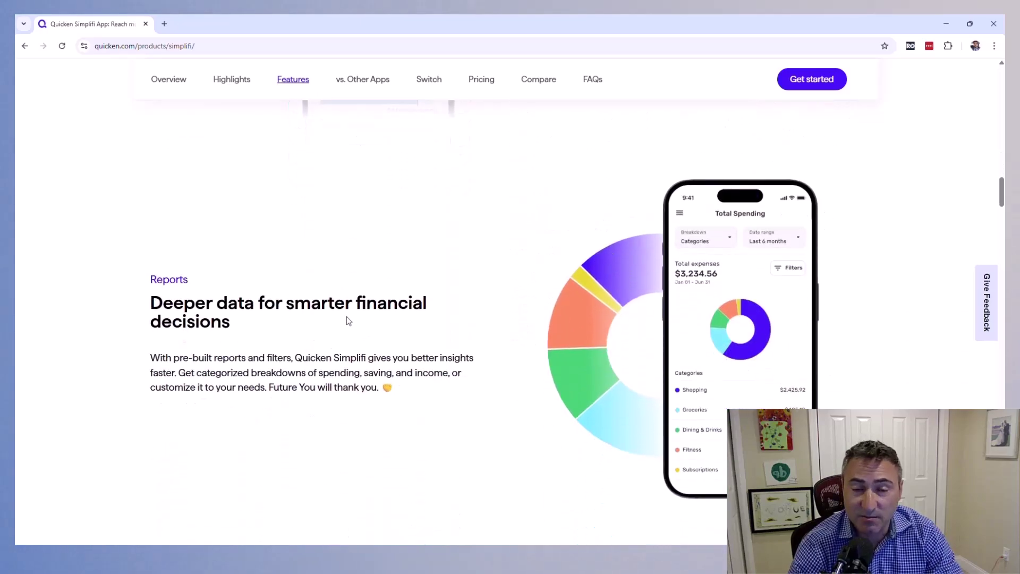
pyautogui.scroll(-7, 347, 321)
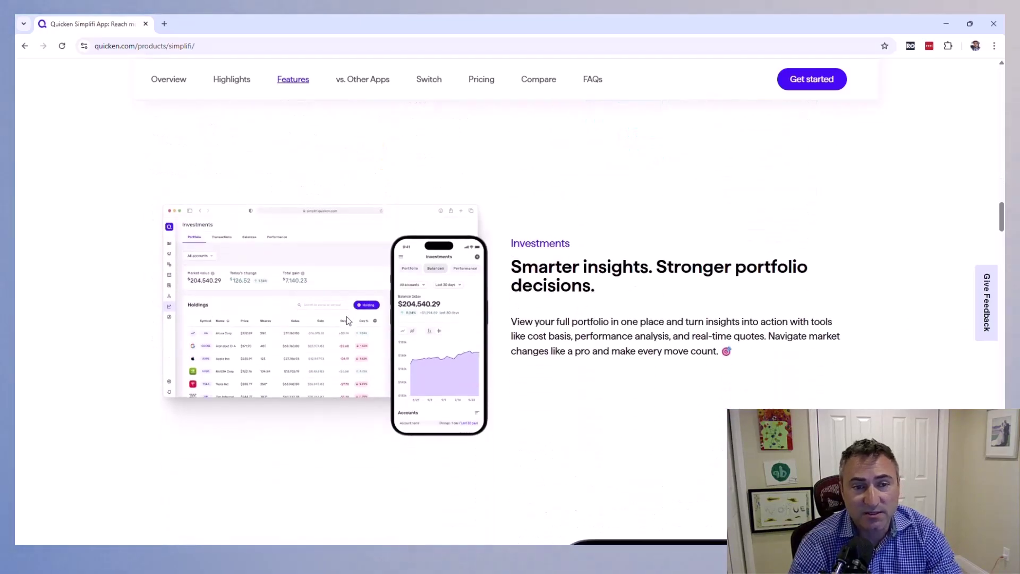
pyautogui.scroll(-8, 347, 320)
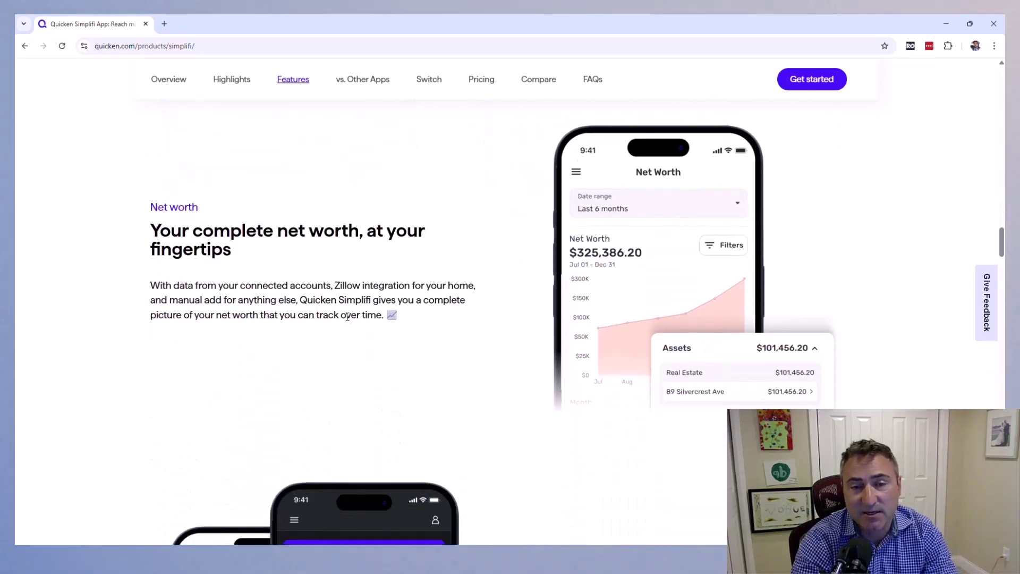
pyautogui.scroll(-3, 348, 318)
pyautogui.scroll(6, 346, 317)
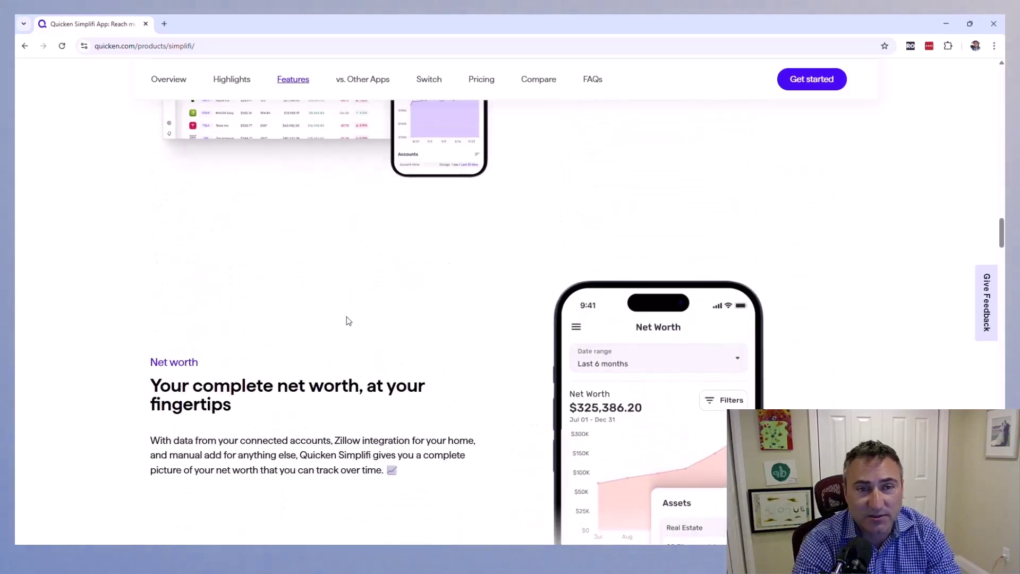
pyautogui.scroll(20, 348, 321)
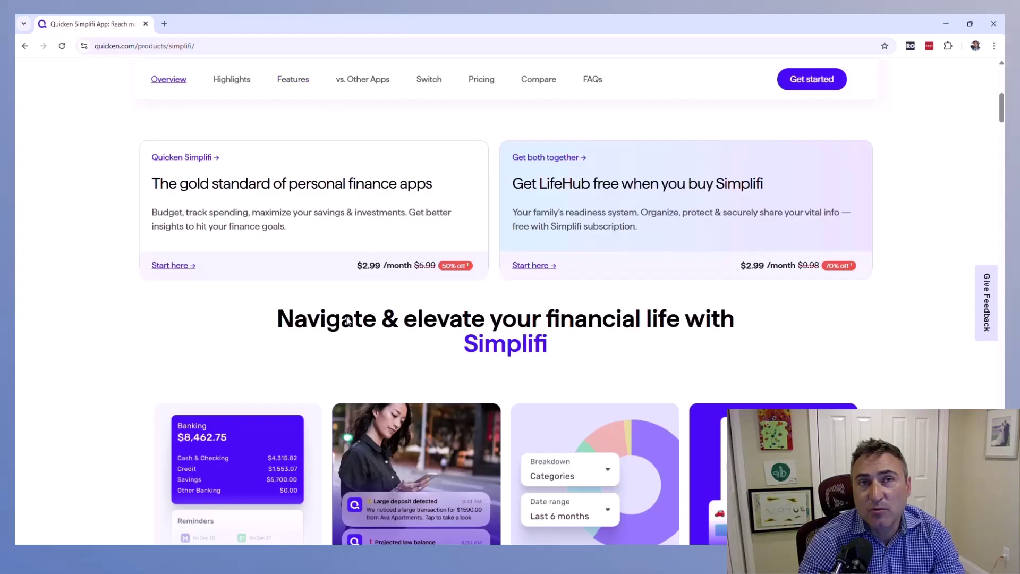
pyautogui.scroll(8, 348, 320)
pyautogui.click(25, 47)
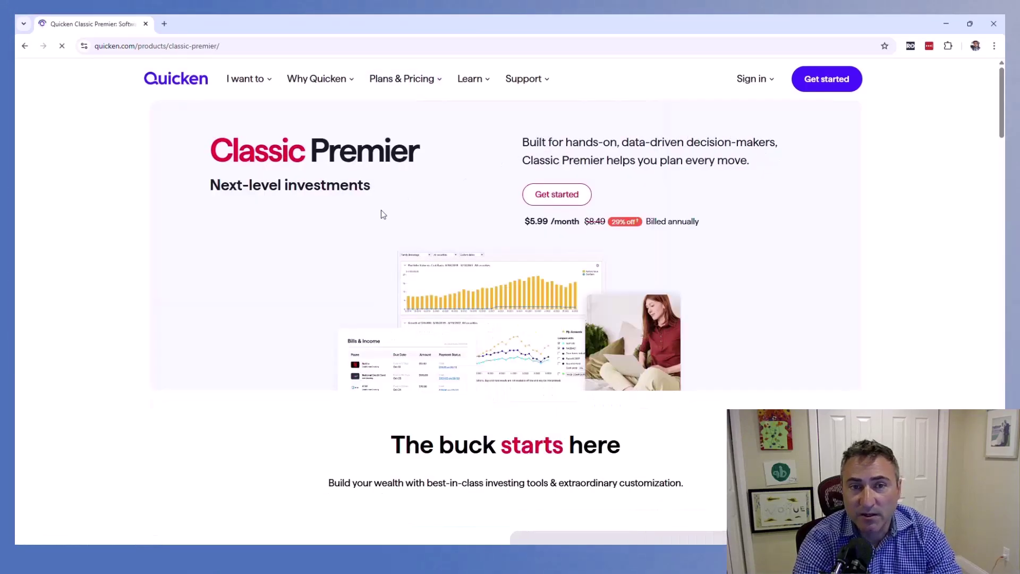
# Read the Premier features: investing tools, tax reports, bill tracking and reconciling to the penny
pyautogui.scroll(-6, 369, 232)
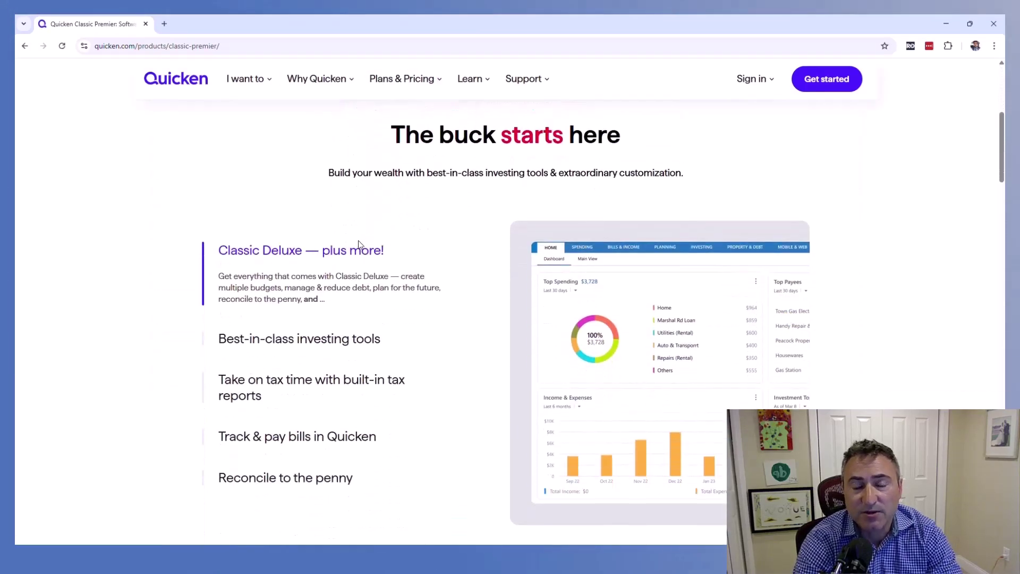
pyautogui.click(314, 340)
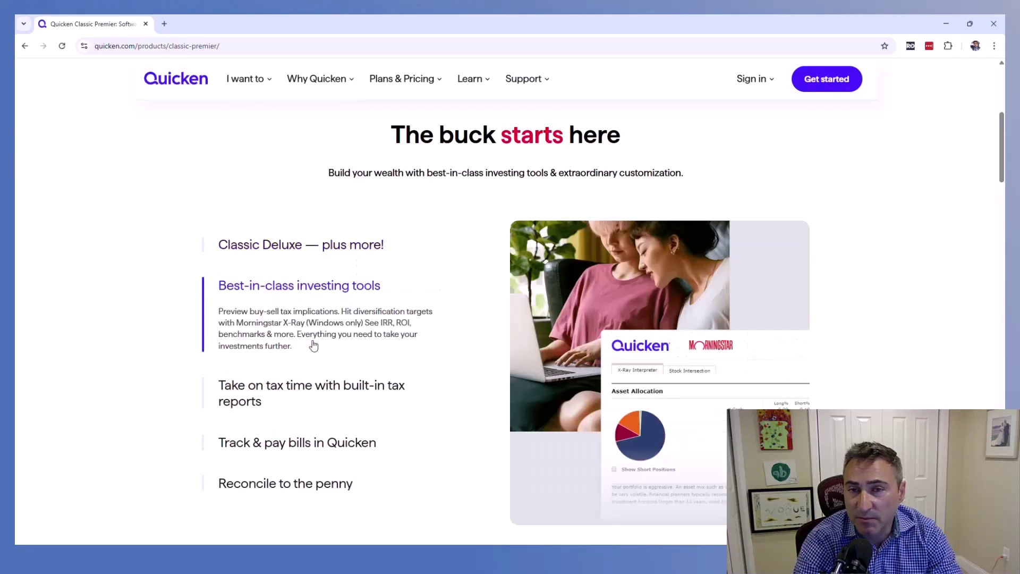
pyautogui.click(313, 390)
pyautogui.click(293, 439)
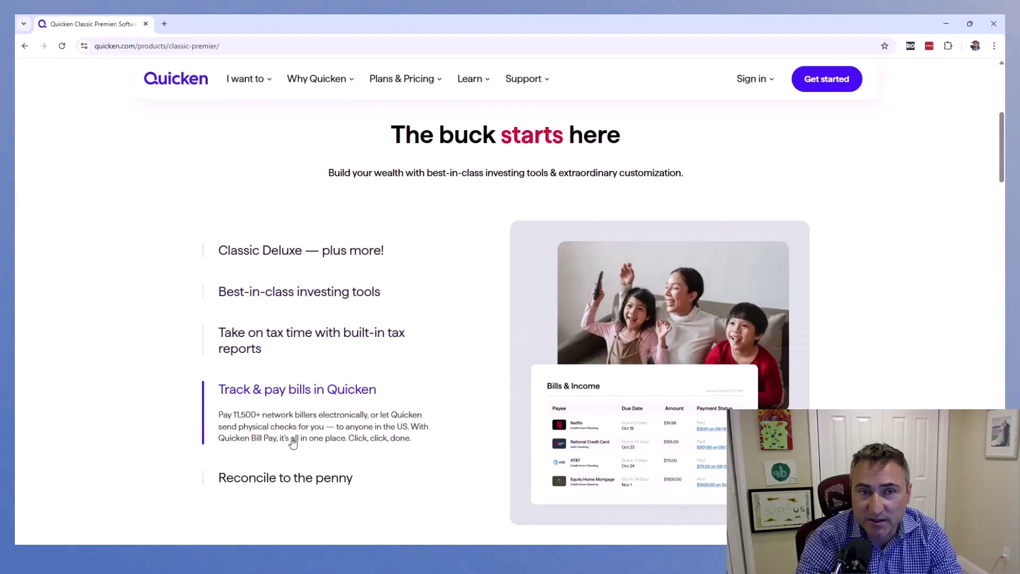
pyautogui.click(286, 483)
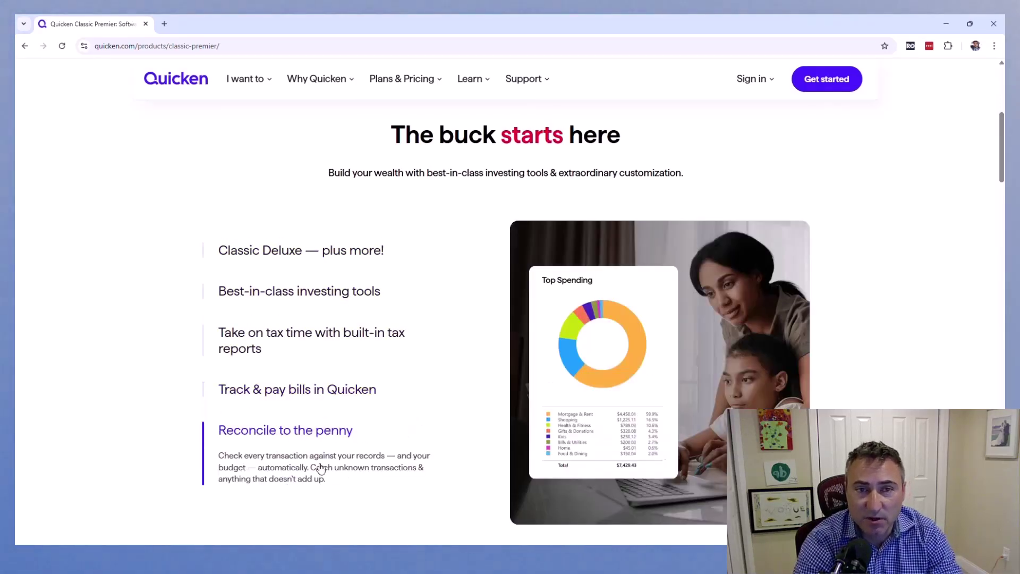
# Scroll down to the $5.99/month Classic pricing card and back up
pyautogui.scroll(-4, 342, 430)
pyautogui.scroll(-5, 341, 430)
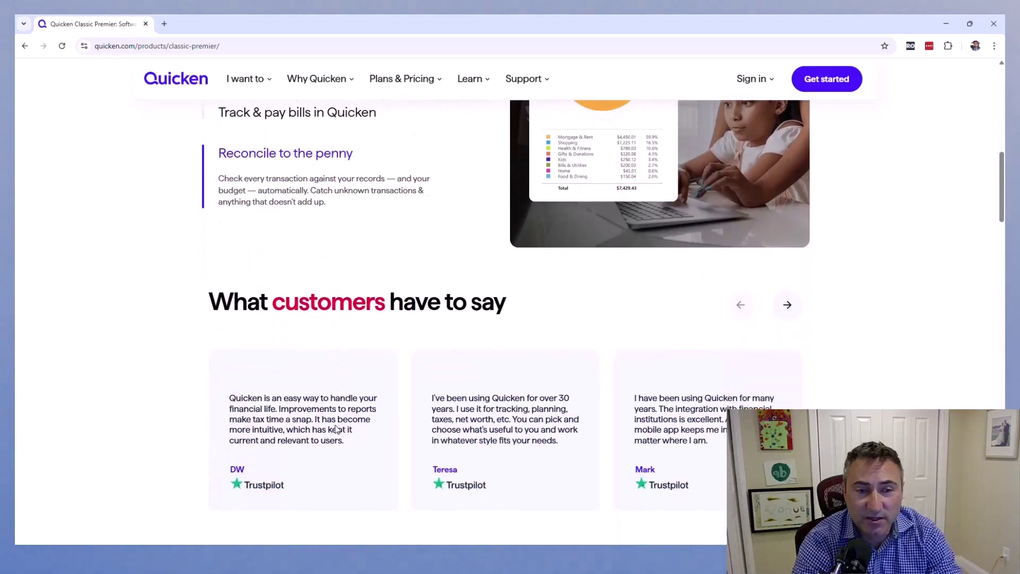
pyautogui.scroll(-6, 336, 425)
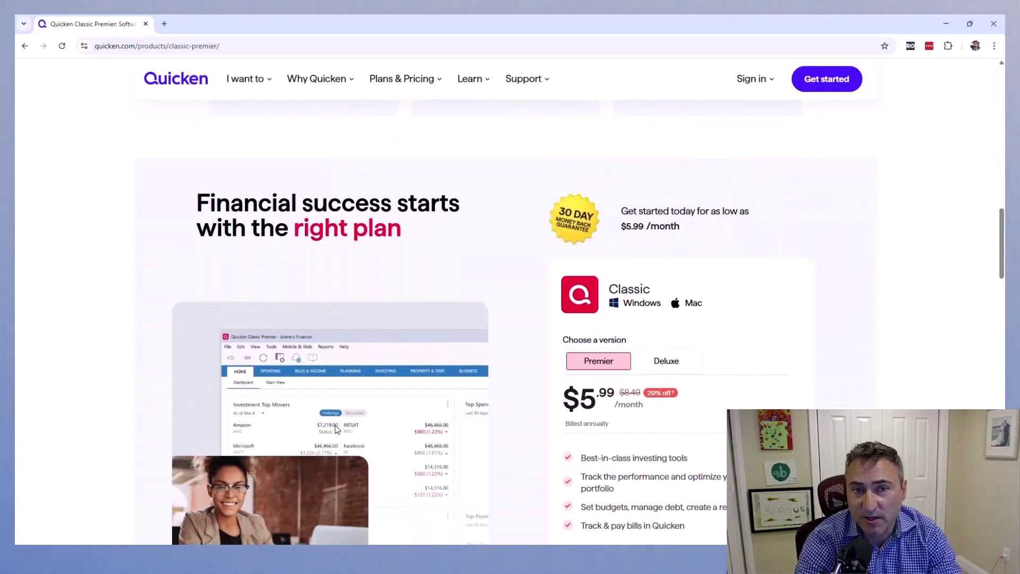
pyautogui.scroll(-1, 335, 430)
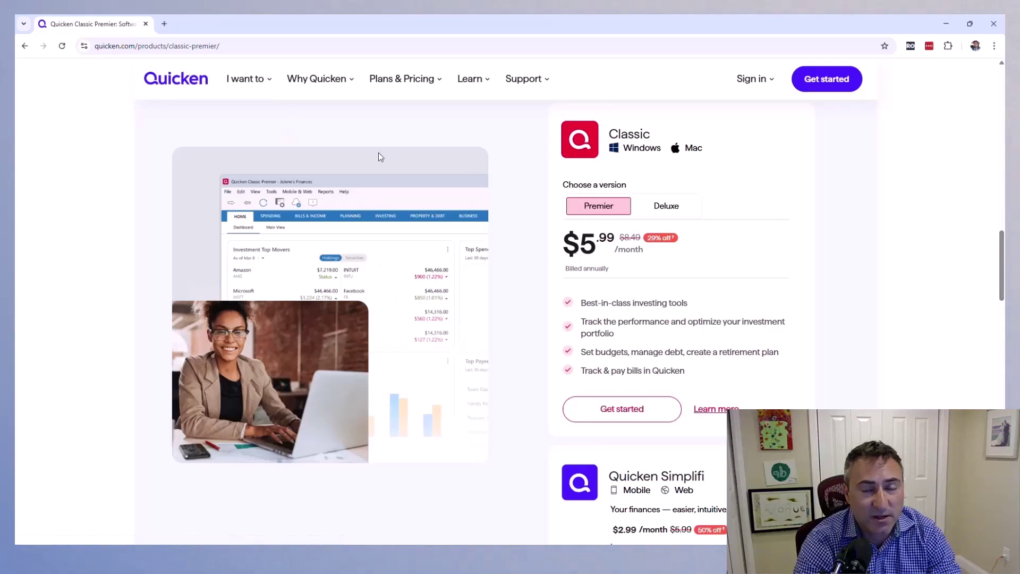
pyautogui.scroll(1, 442, 156)
pyautogui.scroll(3, 442, 153)
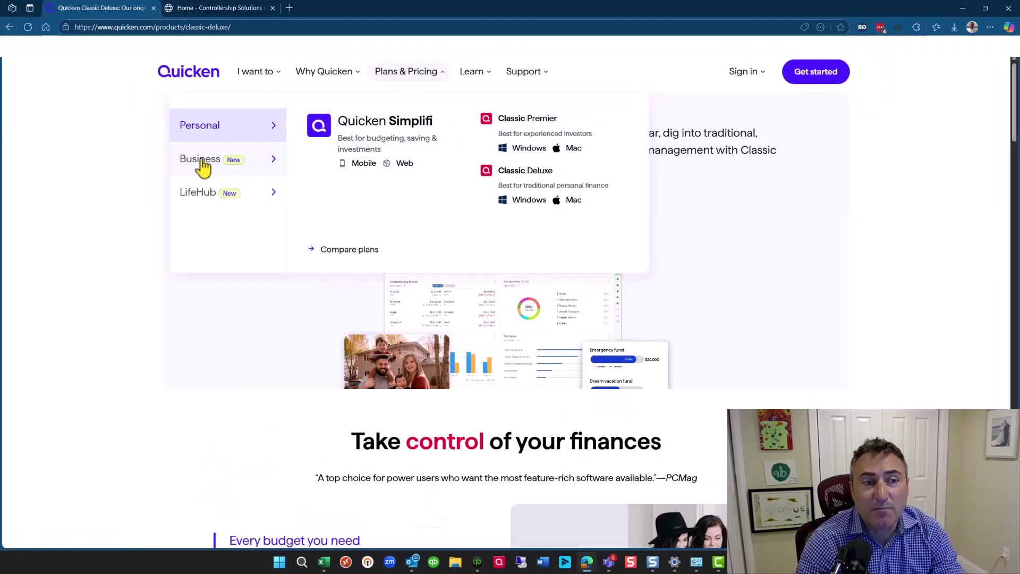
# View the Business plans, then open the Quicken Simplifi product page
pyautogui.click(201, 159)
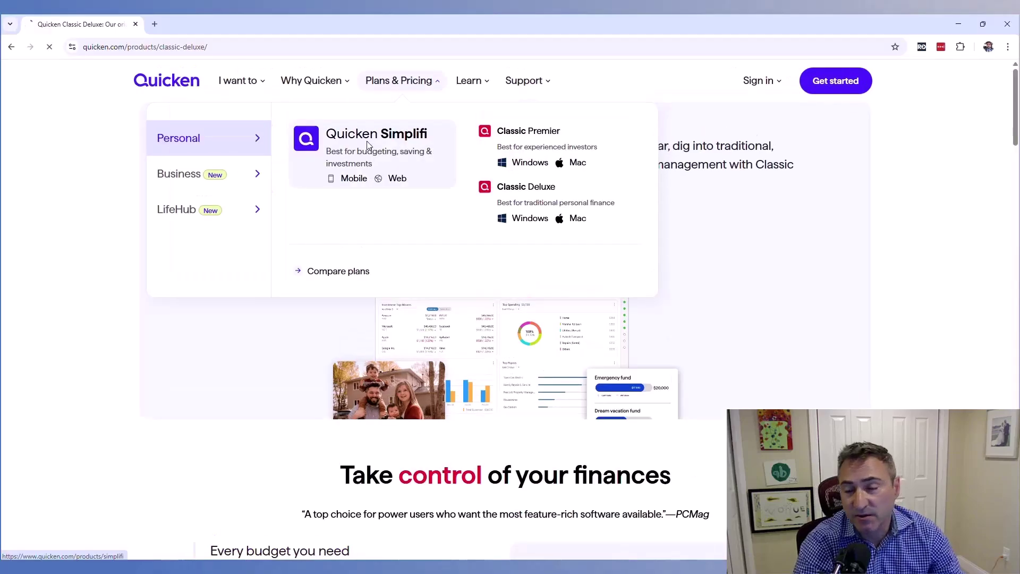
pyautogui.click(356, 145)
# Scroll through the quicken.com home page's plans and pricing overview
pyautogui.scroll(-2, 342, 325)
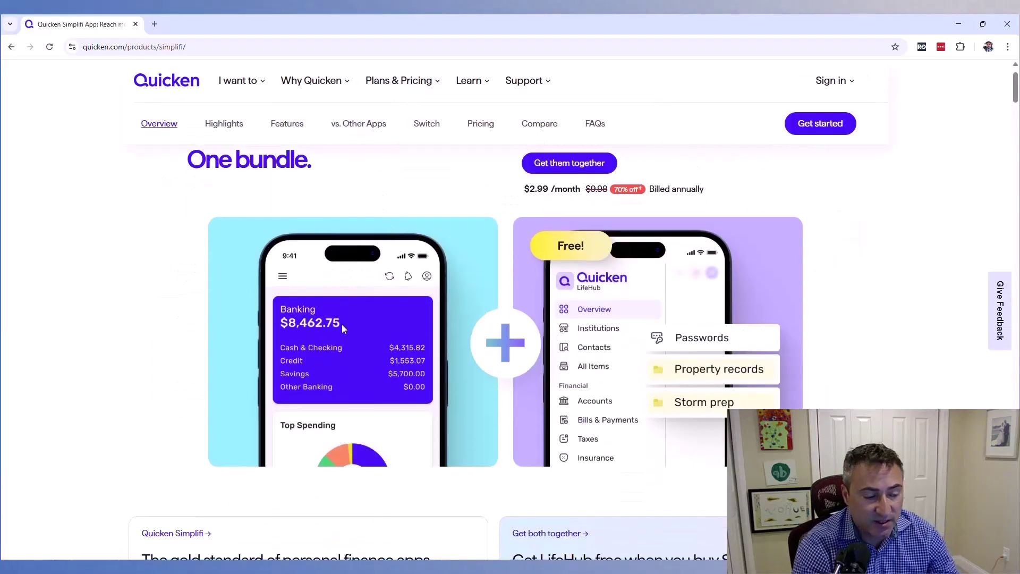
pyautogui.scroll(-10, 342, 329)
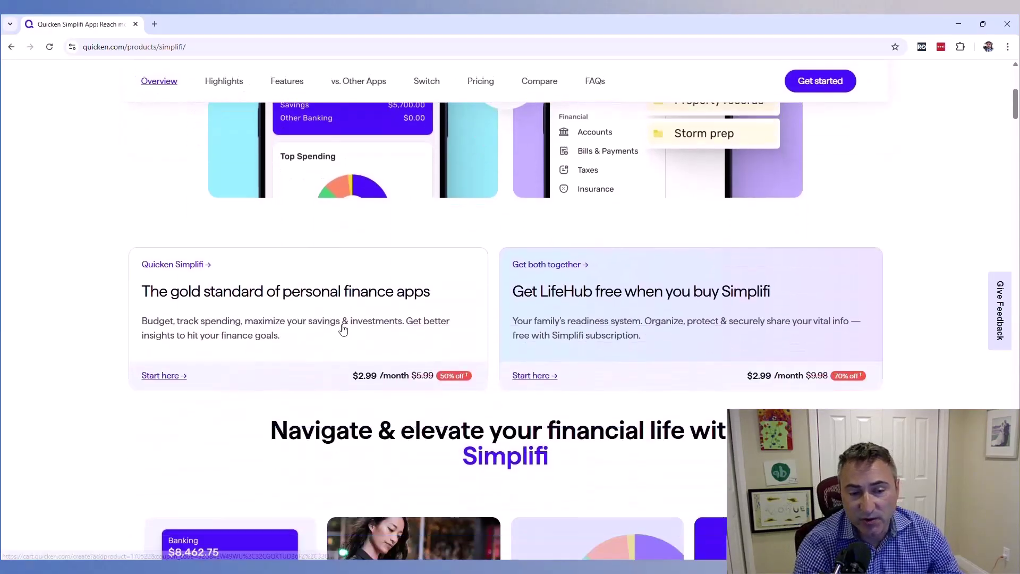
pyautogui.scroll(-4, 342, 329)
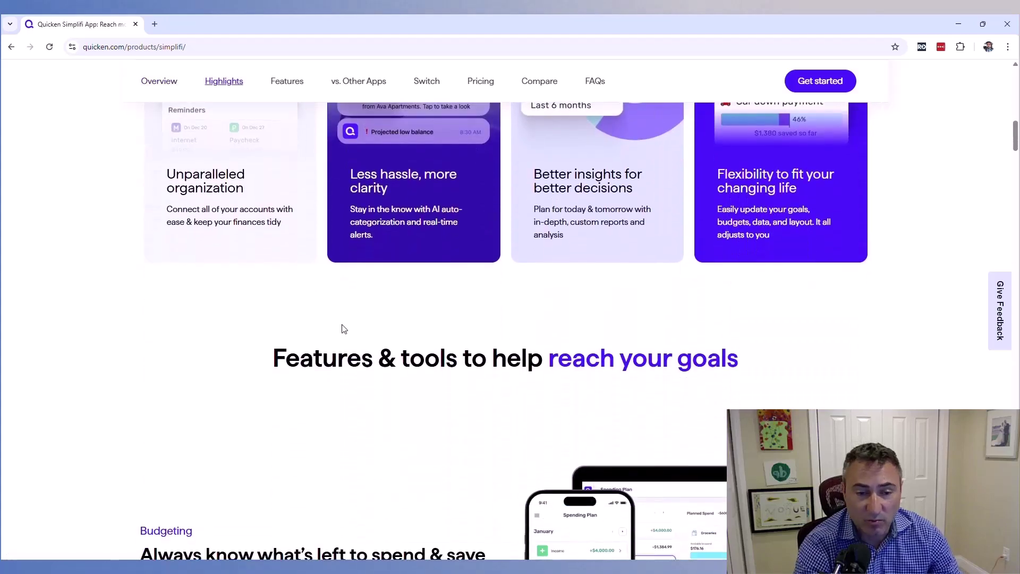
pyautogui.scroll(-9, 342, 329)
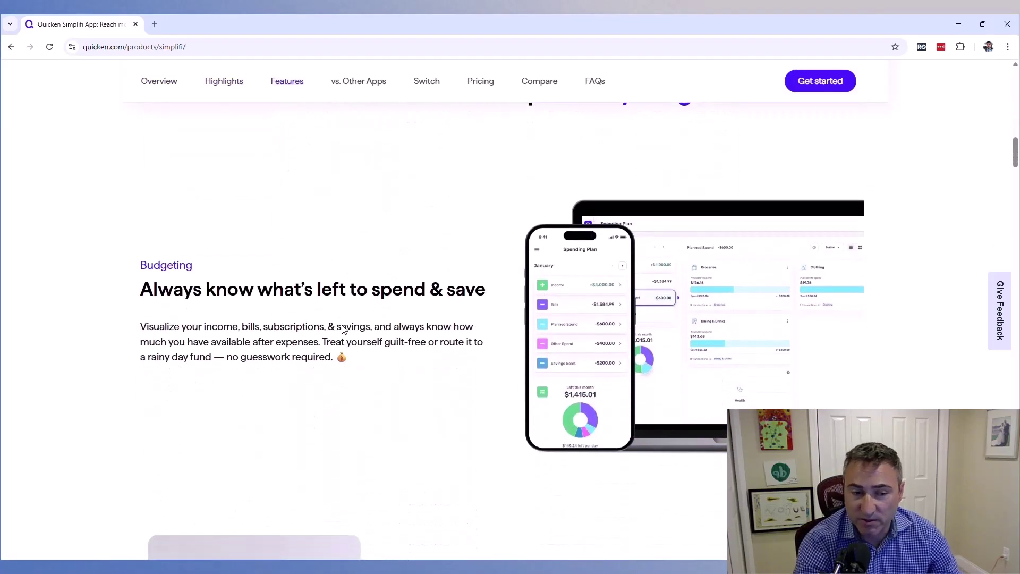
pyautogui.scroll(-9, 342, 325)
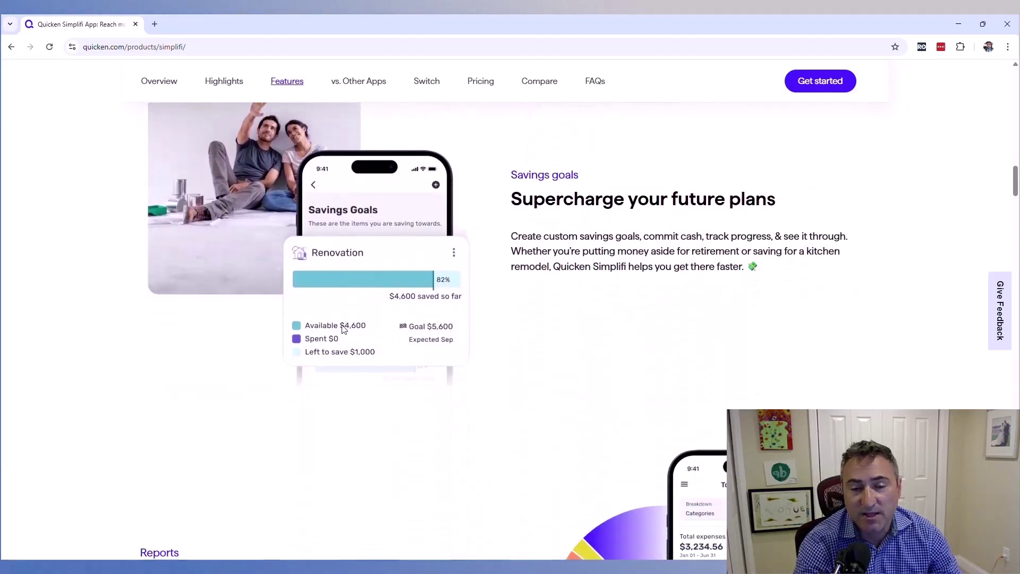
pyautogui.scroll(-8, 342, 329)
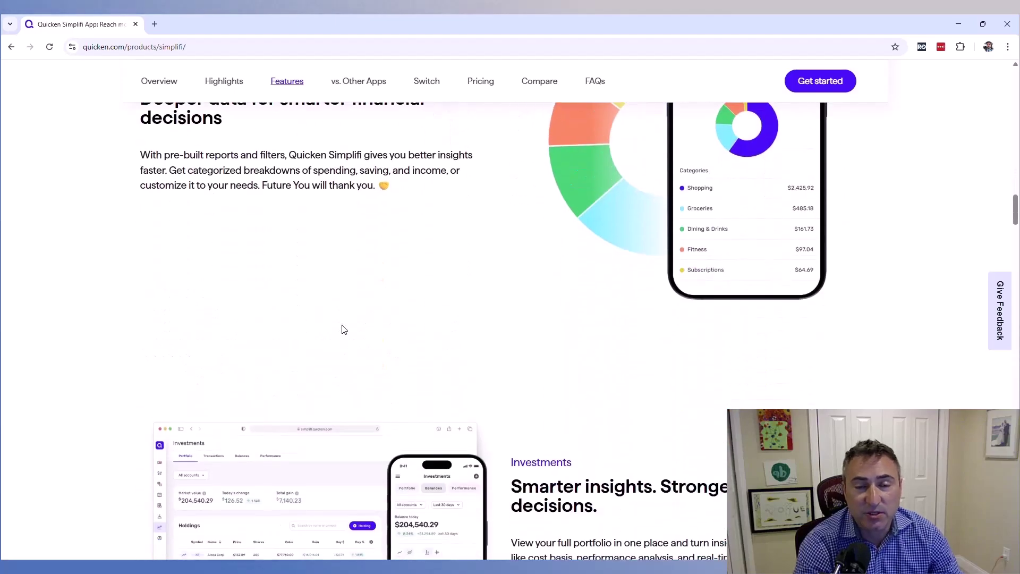
pyautogui.scroll(-8, 343, 329)
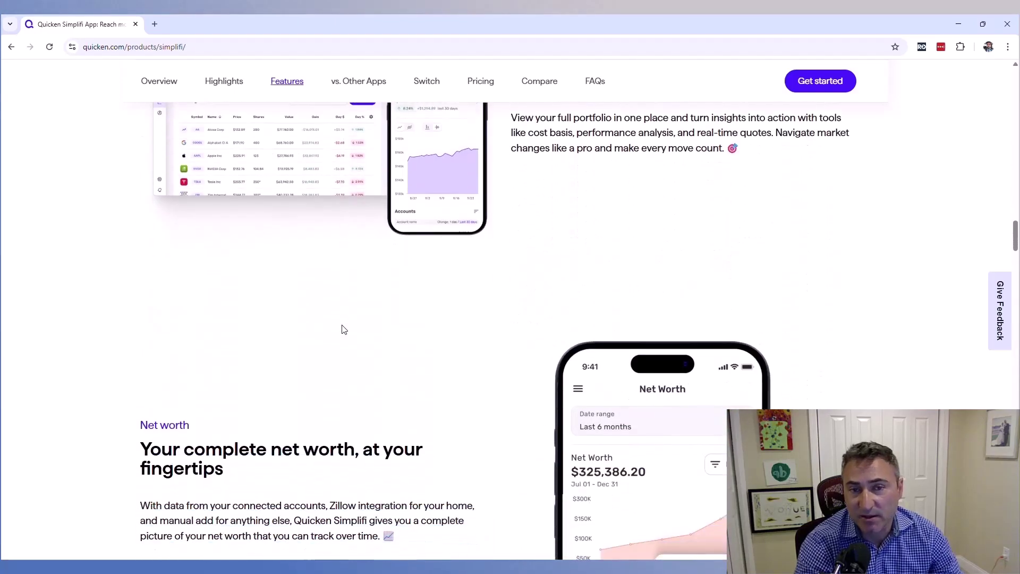
pyautogui.scroll(-3, 343, 325)
pyautogui.scroll(6, 342, 327)
pyautogui.scroll(20, 343, 330)
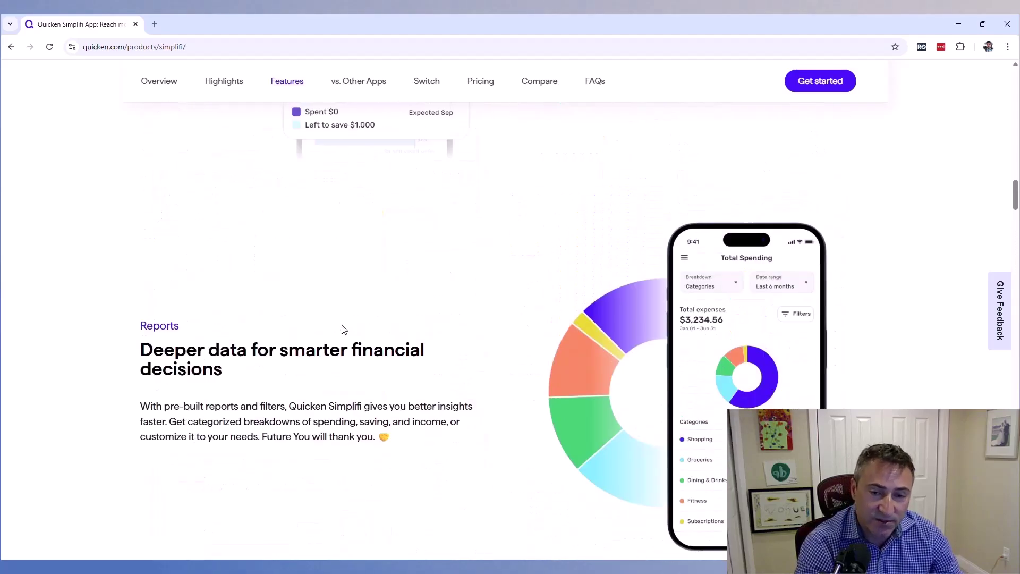
pyautogui.scroll(7, 342, 329)
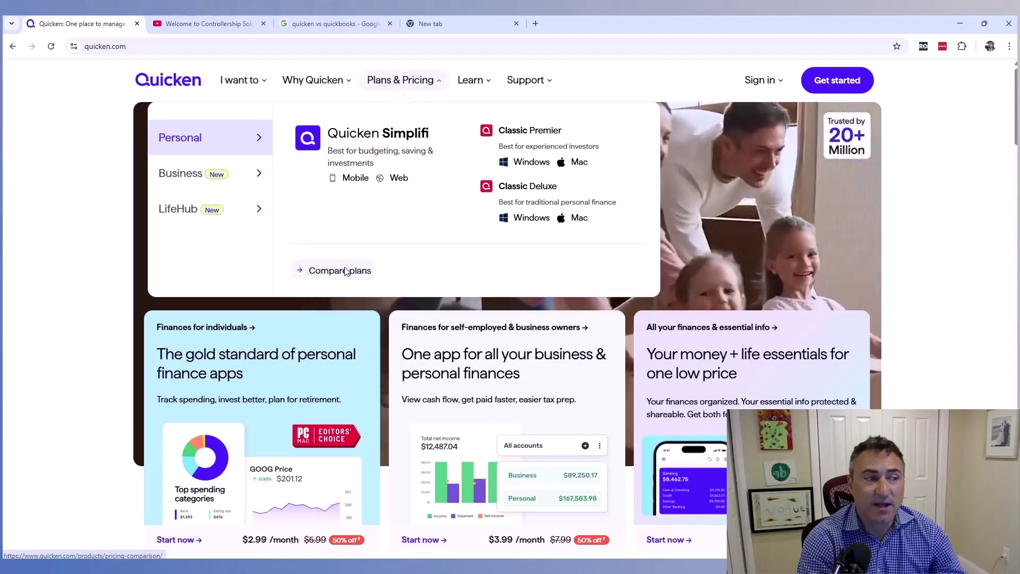
# Open the side-by-side plan comparison page and review the personal plans
pyautogui.click(346, 272)
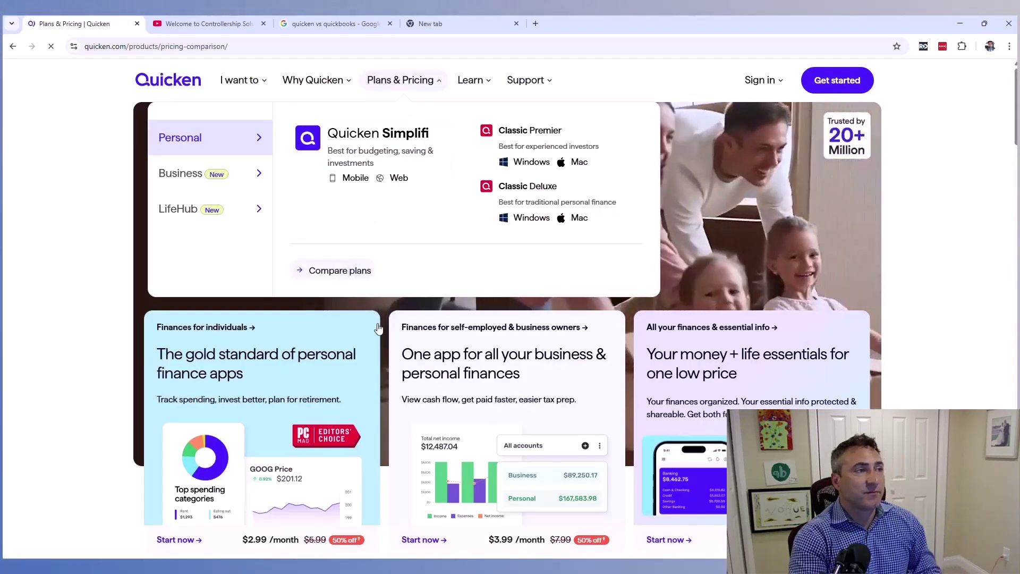
pyautogui.scroll(-3, 387, 330)
pyautogui.scroll(-7, 388, 330)
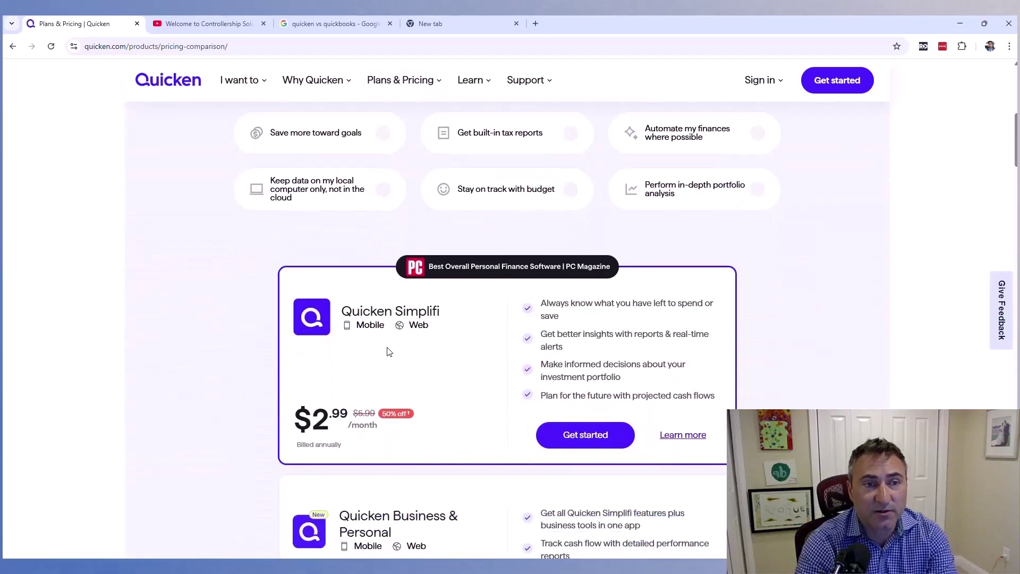
pyautogui.scroll(-1, 387, 351)
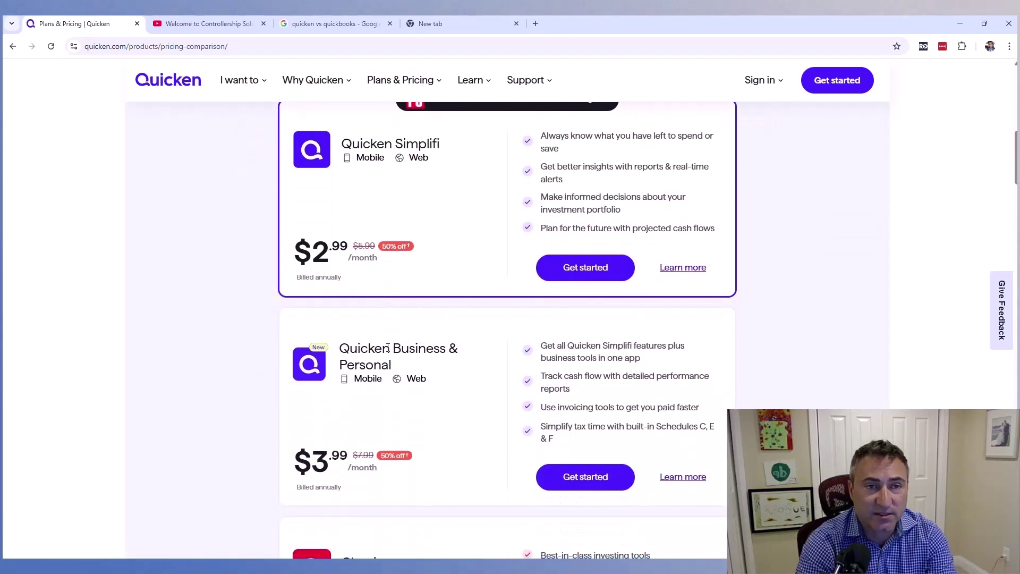
pyautogui.scroll(-3, 387, 348)
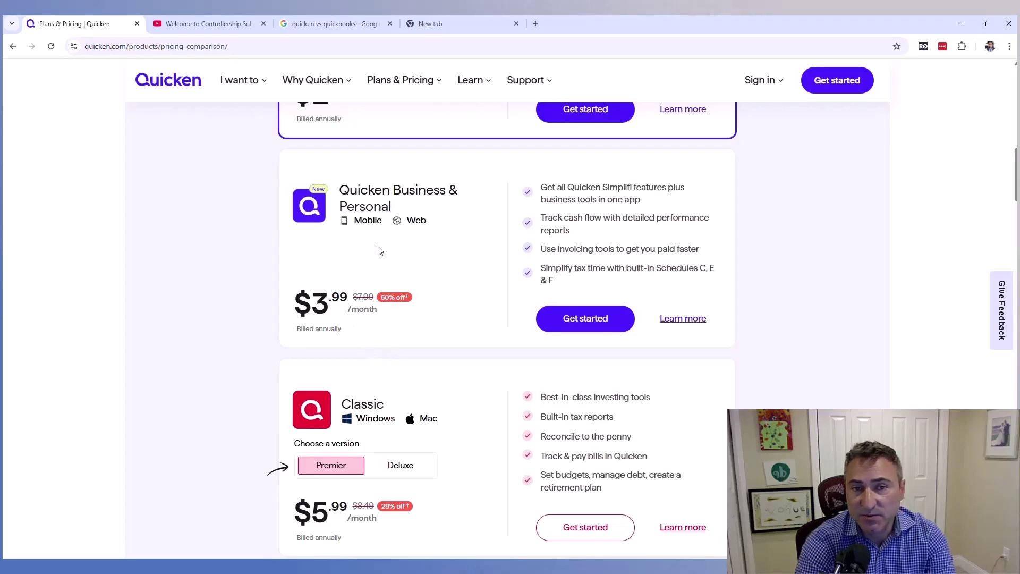
pyautogui.scroll(5, 381, 251)
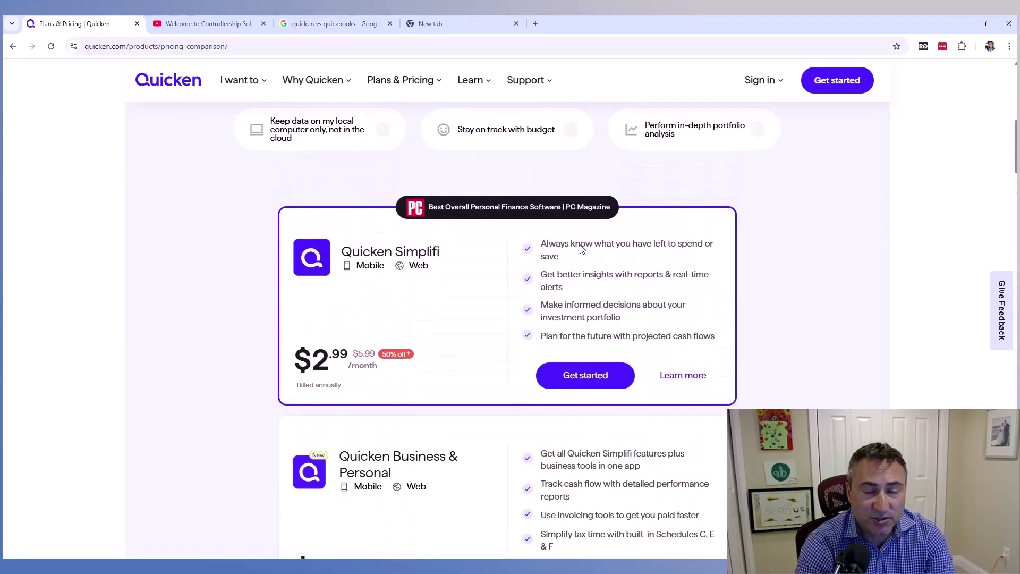
pyautogui.scroll(4, 582, 249)
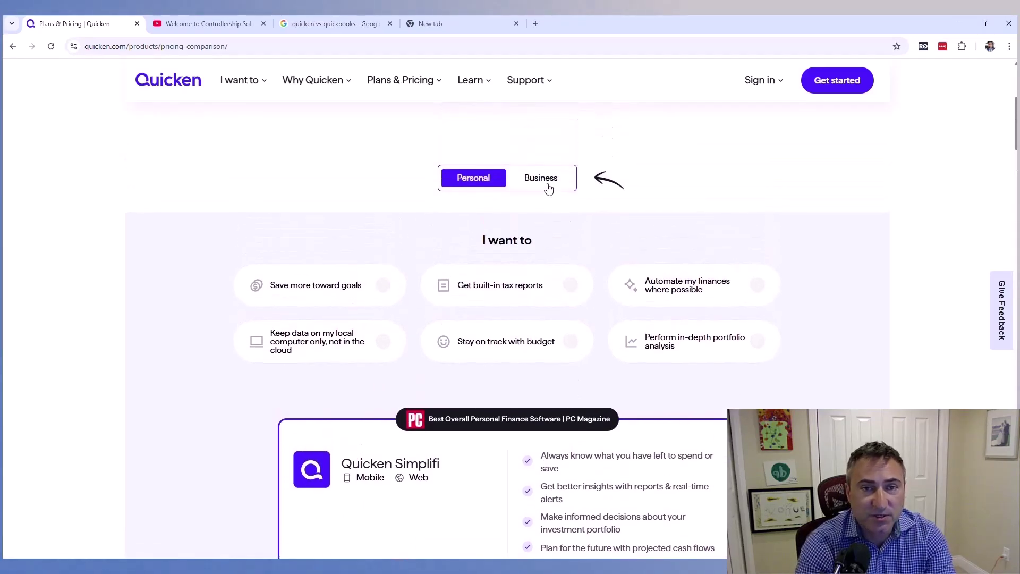
# Switch to Business plans: Business & Personal $3.99/month, Classic Business & Personal $8.99/month
pyautogui.click(548, 184)
pyautogui.scroll(-1, 335, 360)
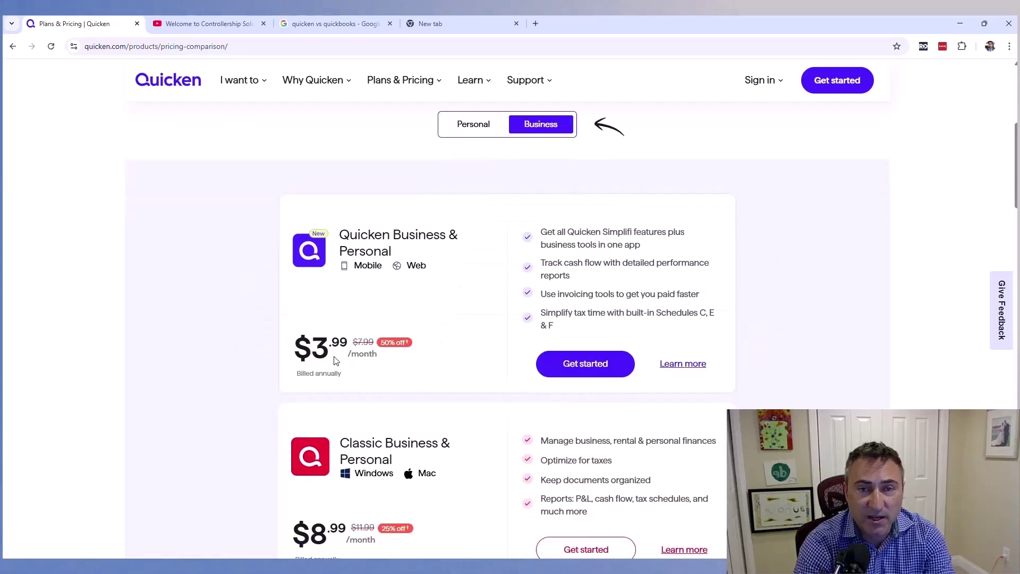
pyautogui.scroll(-3, 334, 361)
pyautogui.scroll(4, 334, 361)
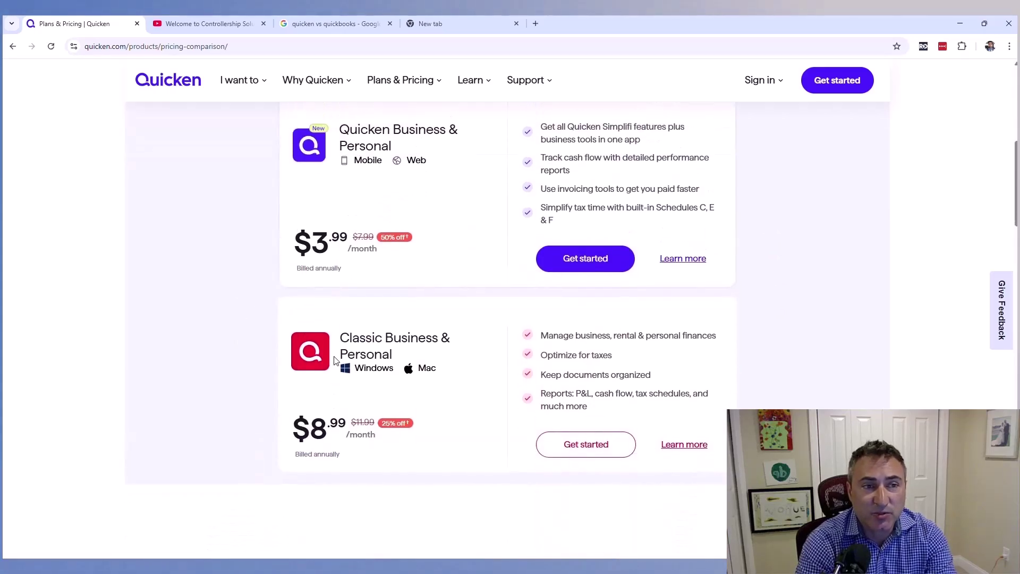
pyautogui.scroll(1, 336, 361)
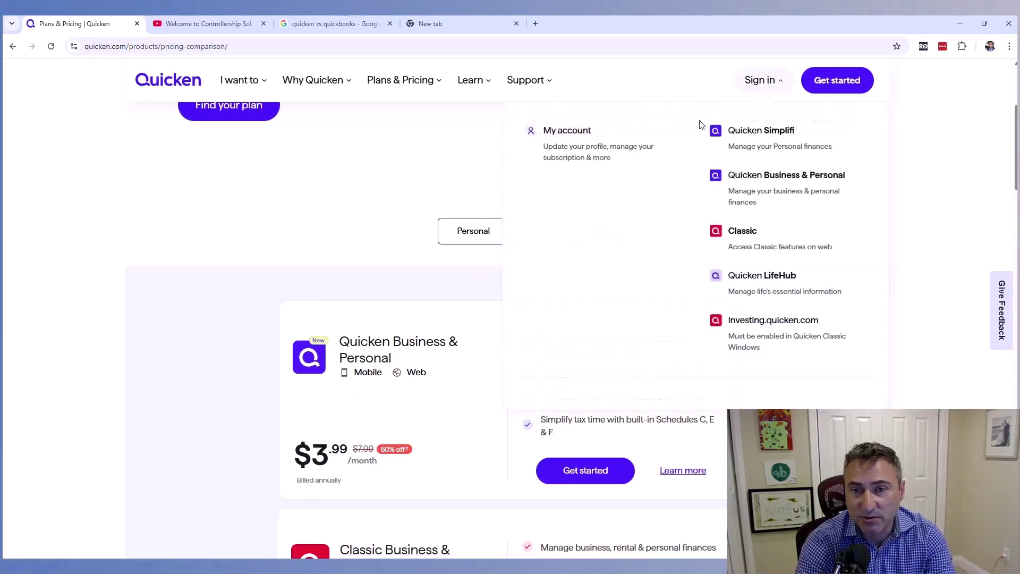
# Sign in to My account with the saved Quicken ID and the pasted account password
pyautogui.moveTo(773, 81)
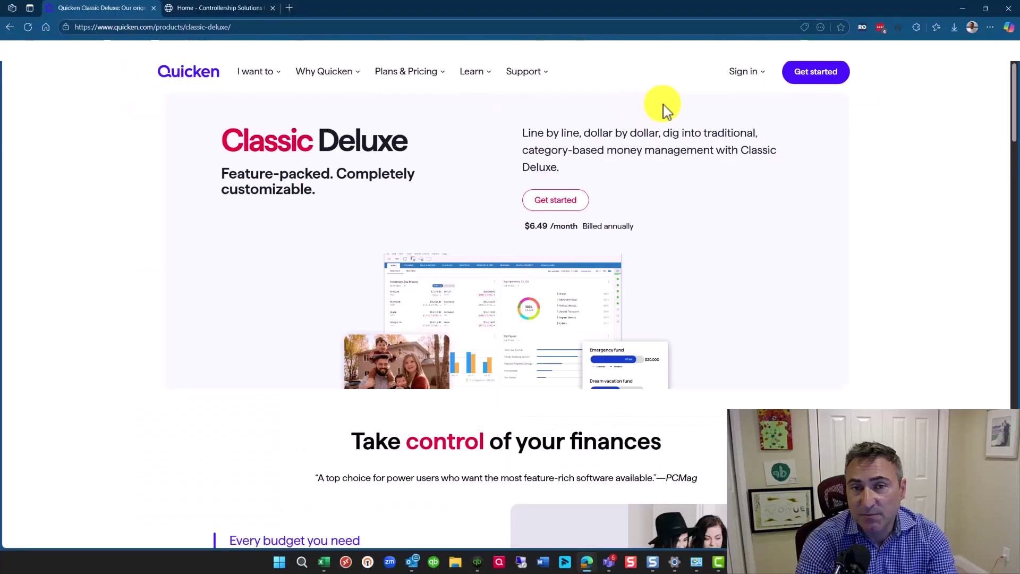
pyautogui.moveTo(724, 80)
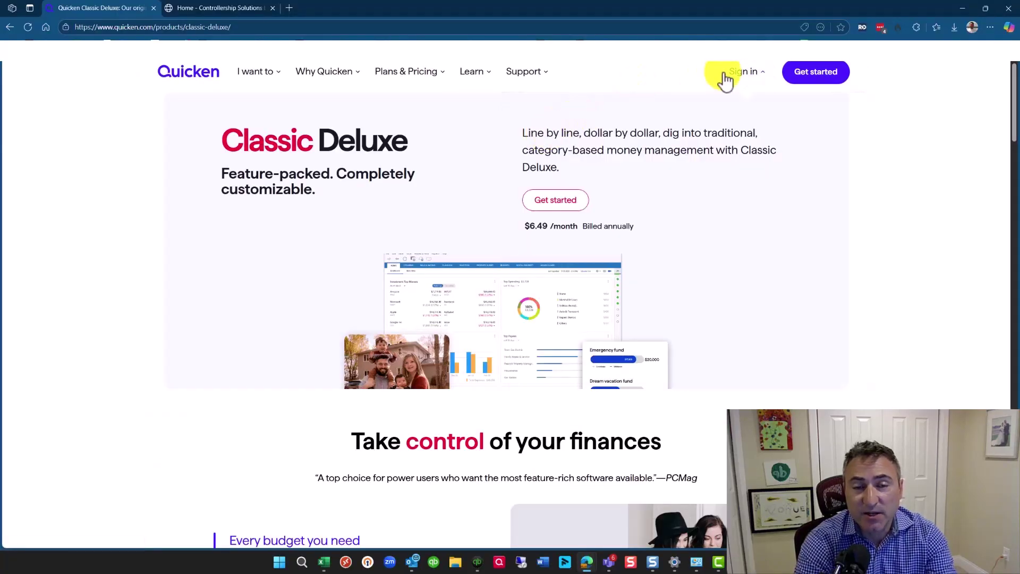
pyautogui.click(583, 142)
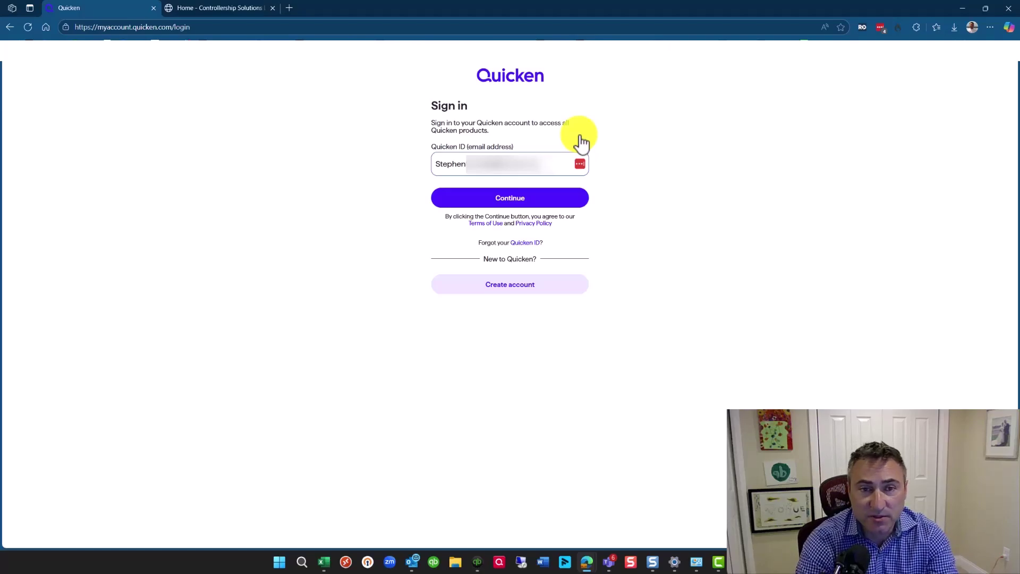
pyautogui.click(523, 200)
pyautogui.hotkey('ctrl', 'v')
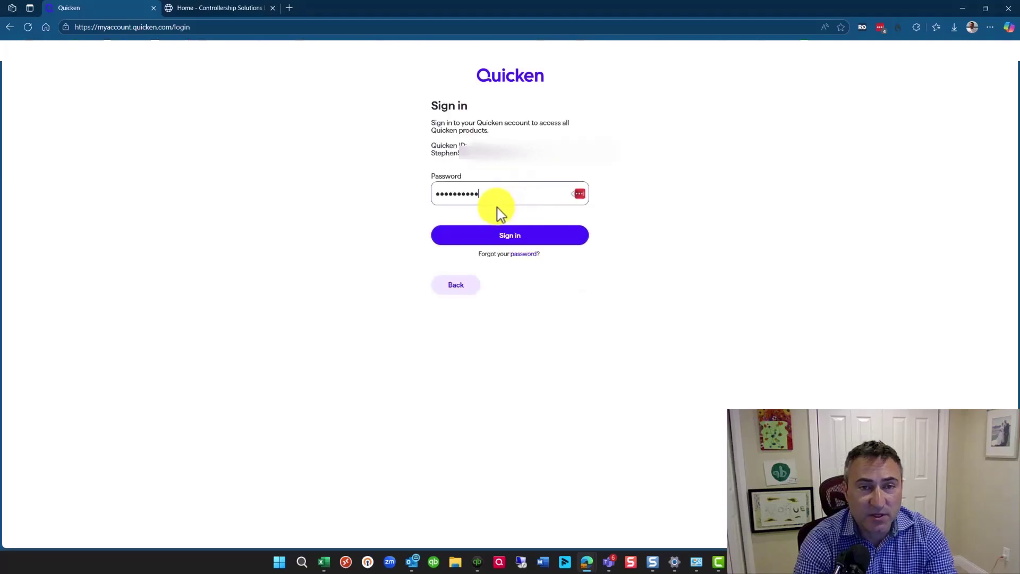
pyautogui.click(502, 237)
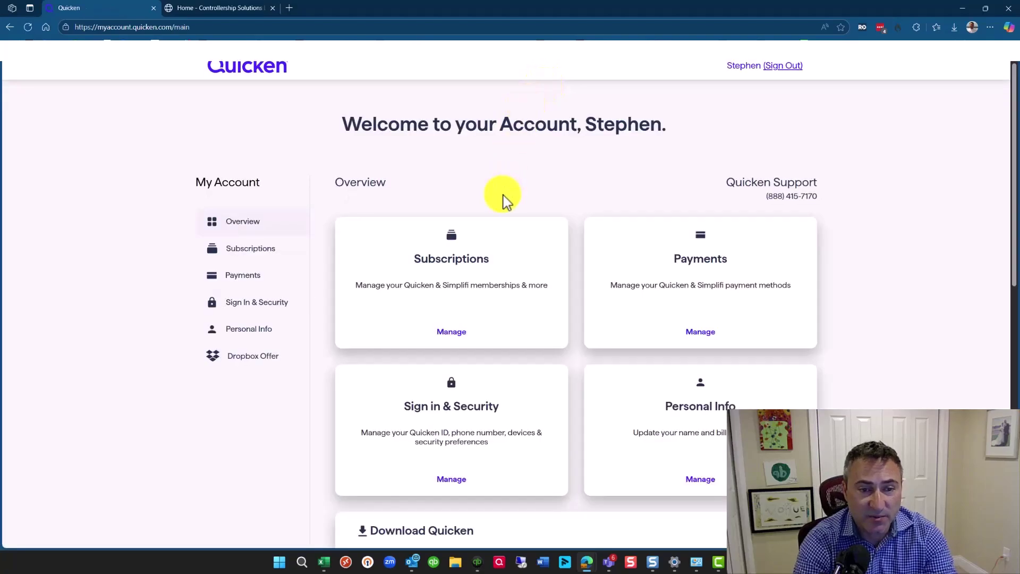
# Download the Quicken Classic for Windows installer, Quicken.exe, and bring up the recent downloads list
pyautogui.scroll(-2, 501, 202)
pyautogui.scroll(-1, 501, 202)
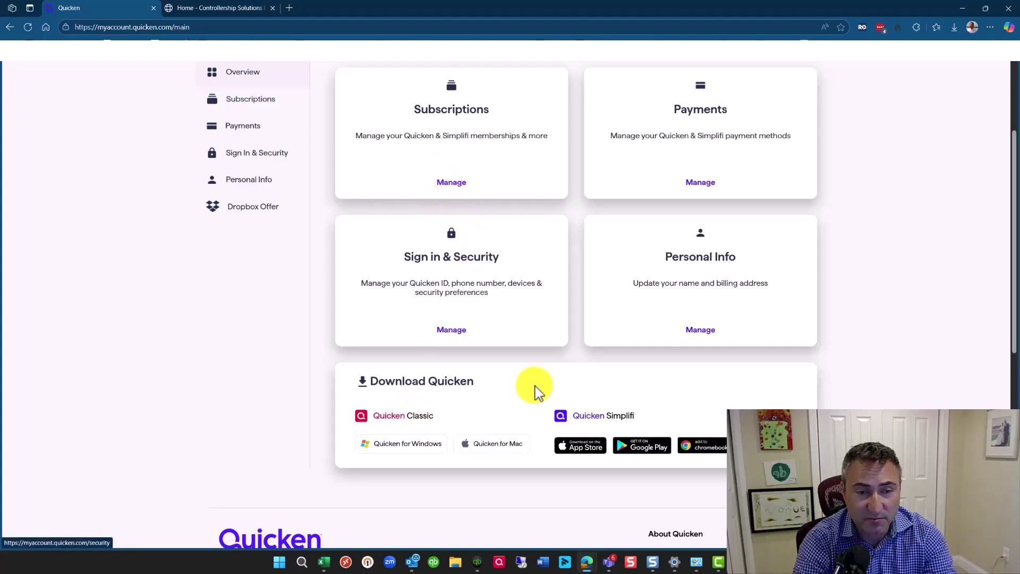
pyautogui.click(393, 452)
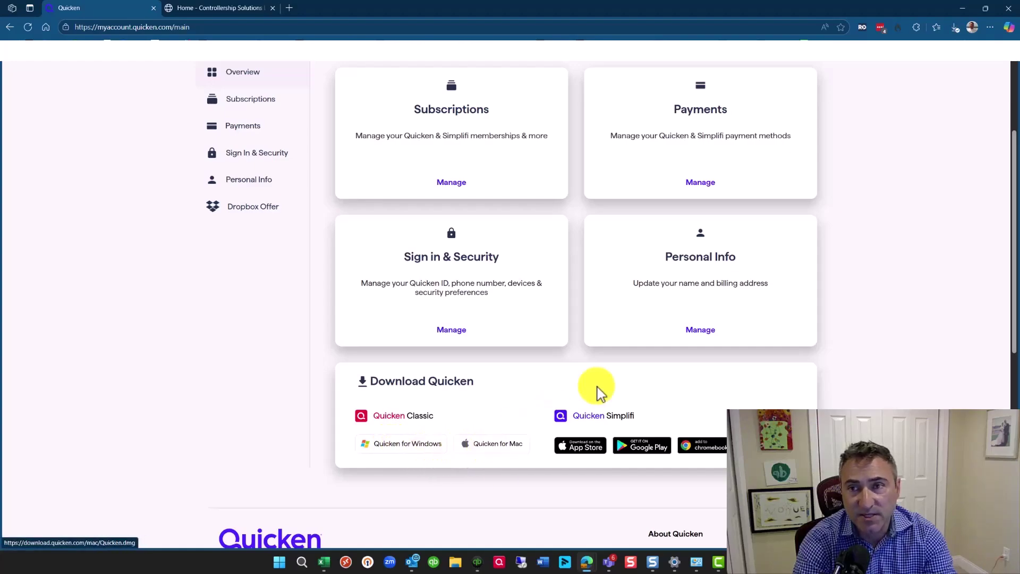
pyautogui.click(955, 27)
# Run Quicken.exe and install Quicken Classic into the default C:\Program Files (x86)\Quicken folder
pyautogui.click(846, 80)
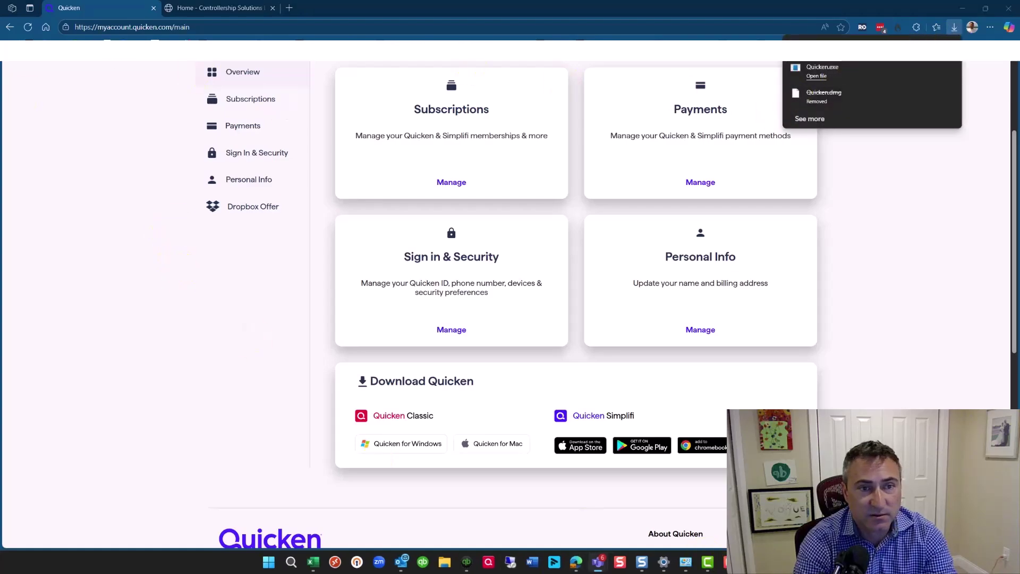
pyautogui.moveTo(489, 136); pyautogui.dragTo(398, 126)
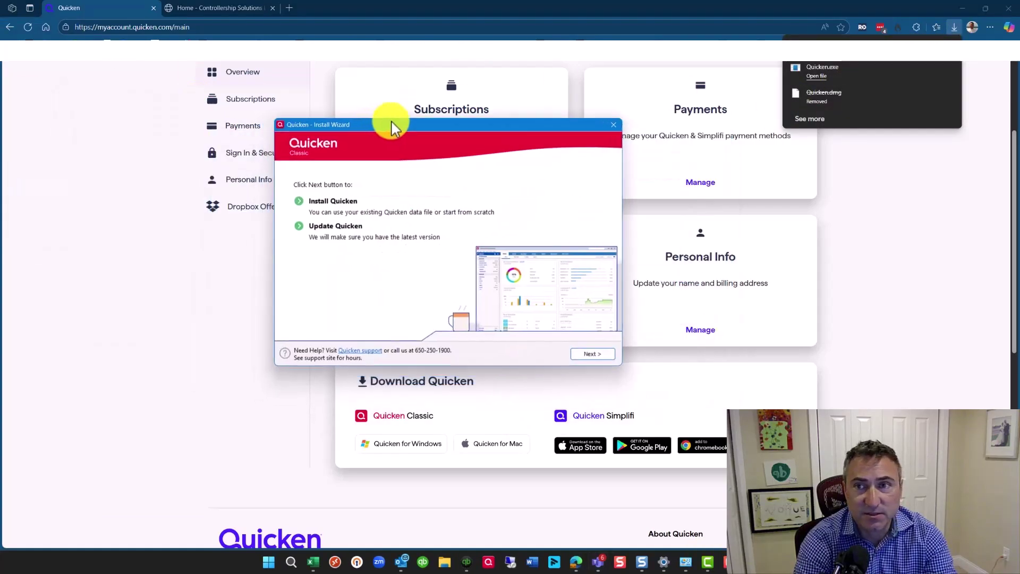
pyautogui.click(965, 12)
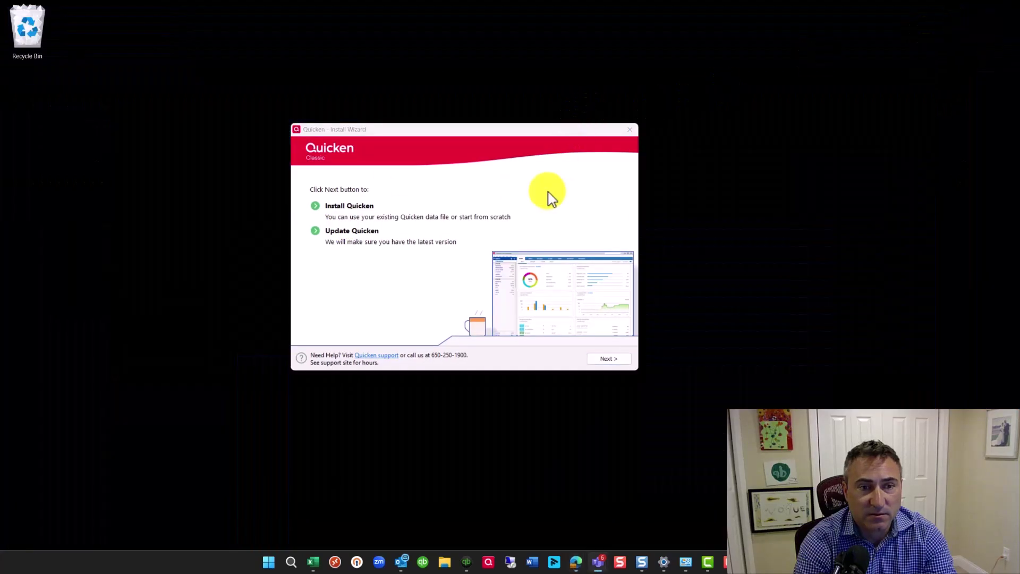
pyautogui.click(614, 361)
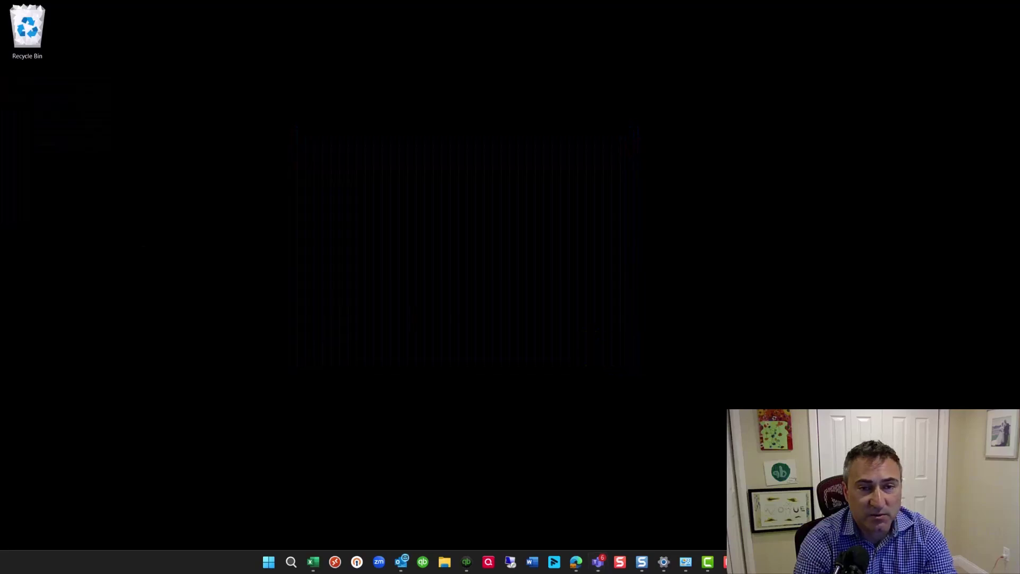
pyautogui.moveTo(87, 34); pyautogui.dragTo(463, 114)
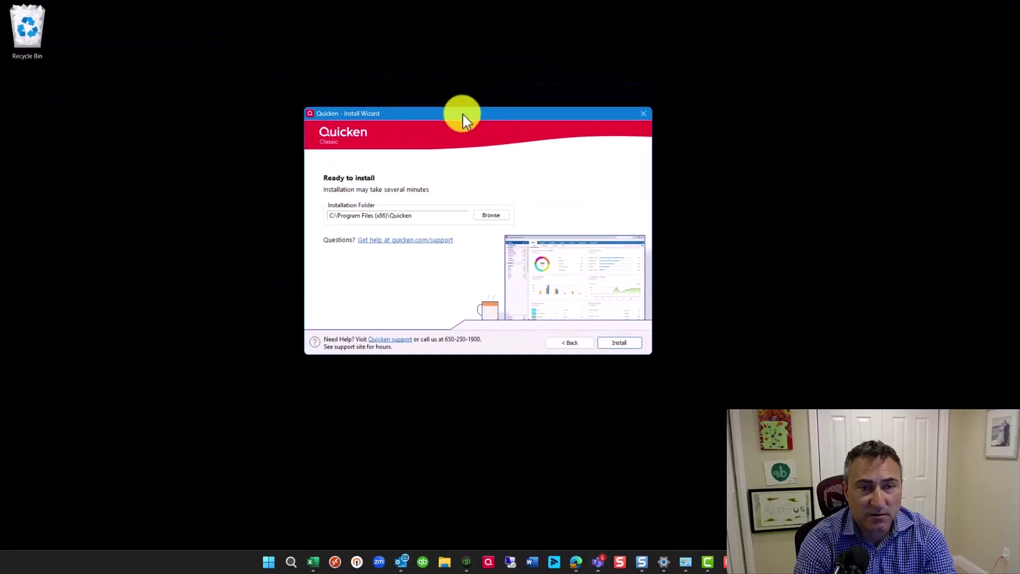
pyautogui.click(616, 346)
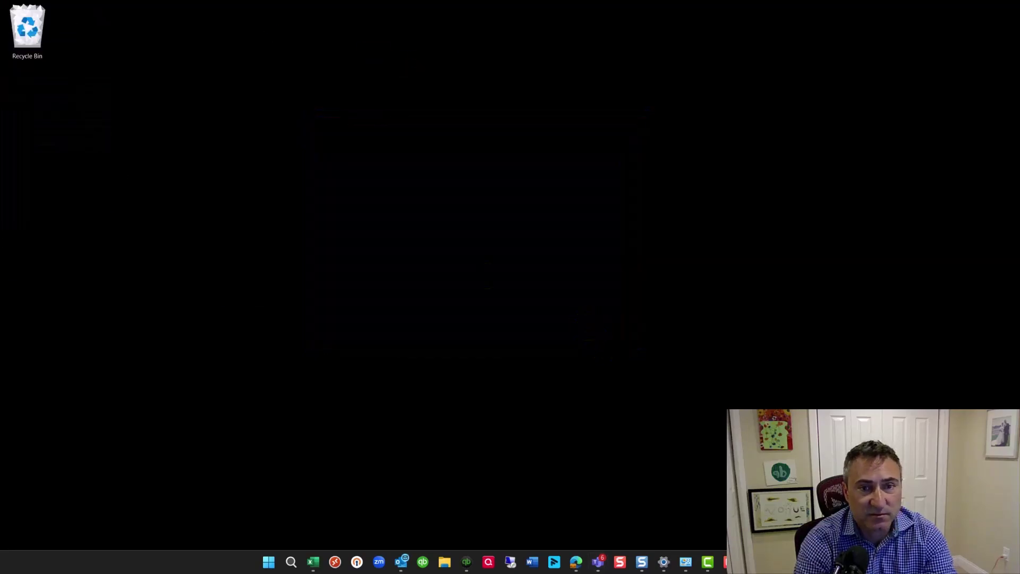
pyautogui.moveTo(697, 137); pyautogui.dragTo(538, 128)
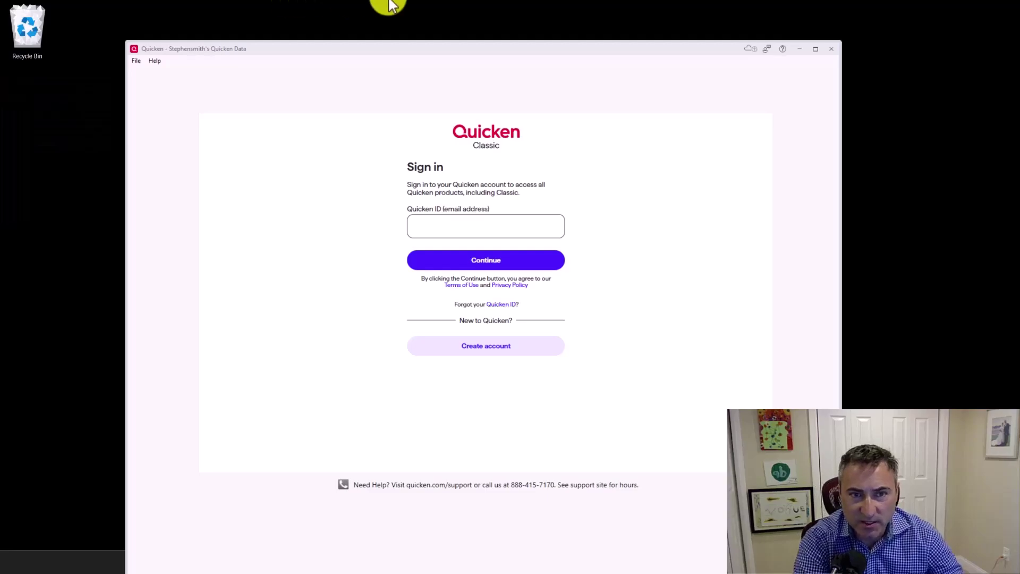
# Enter the Quicken ID, set up as a new user, skip mobile sync, and continue to Home
pyautogui.click(456, 235)
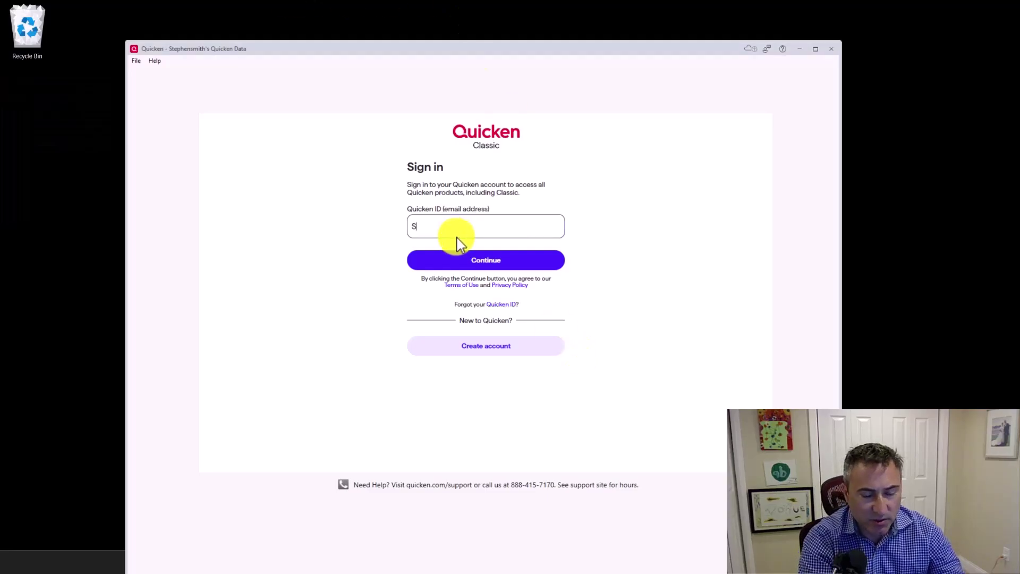
pyautogui.write('Stephen')
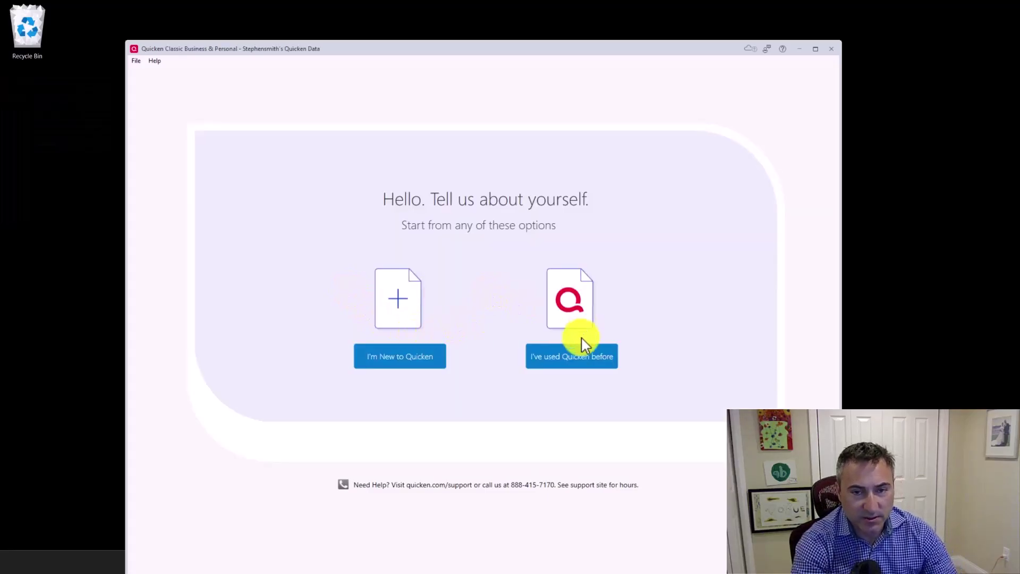
pyautogui.click(382, 368)
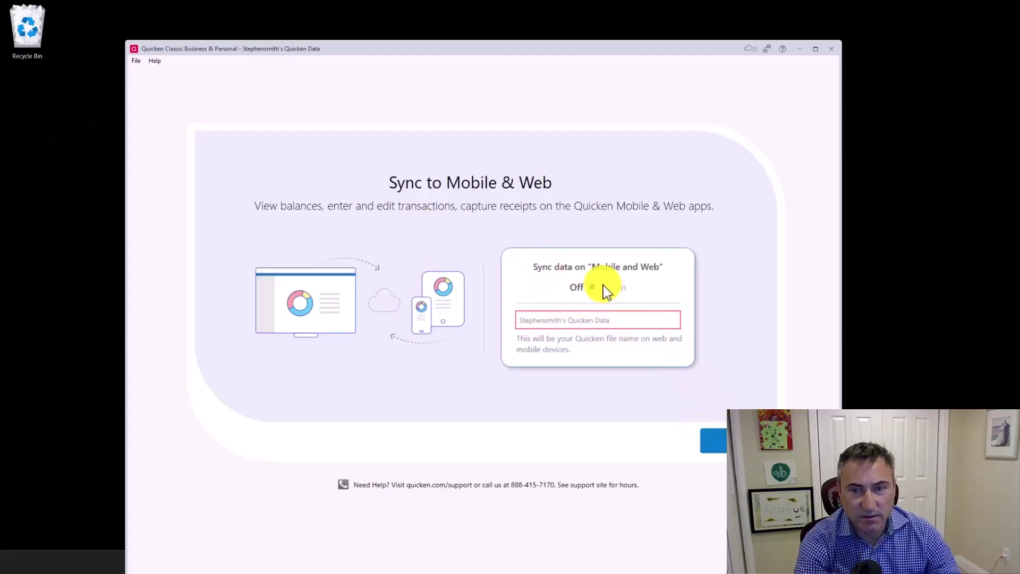
pyautogui.click(732, 443)
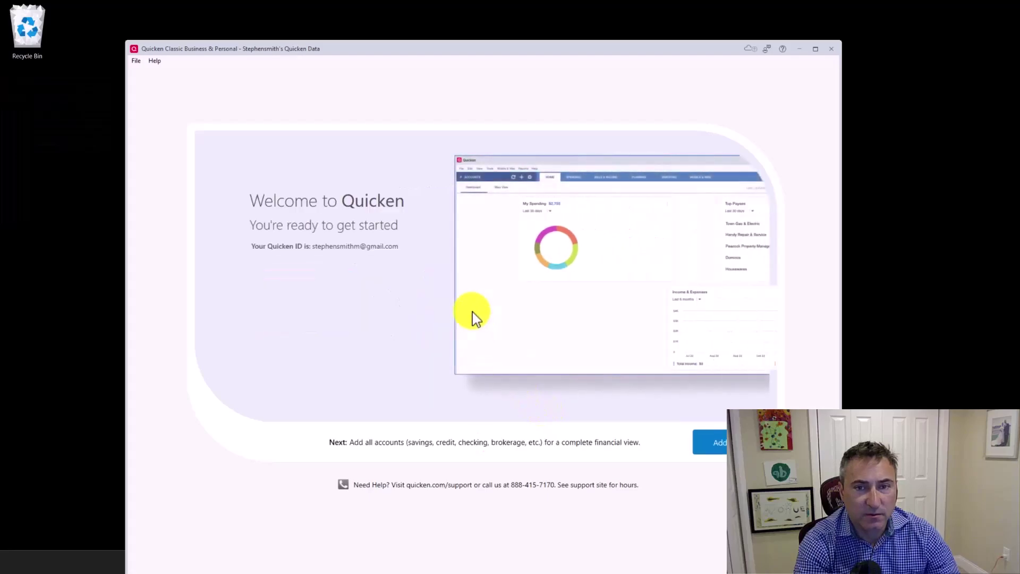
pyautogui.click(736, 448)
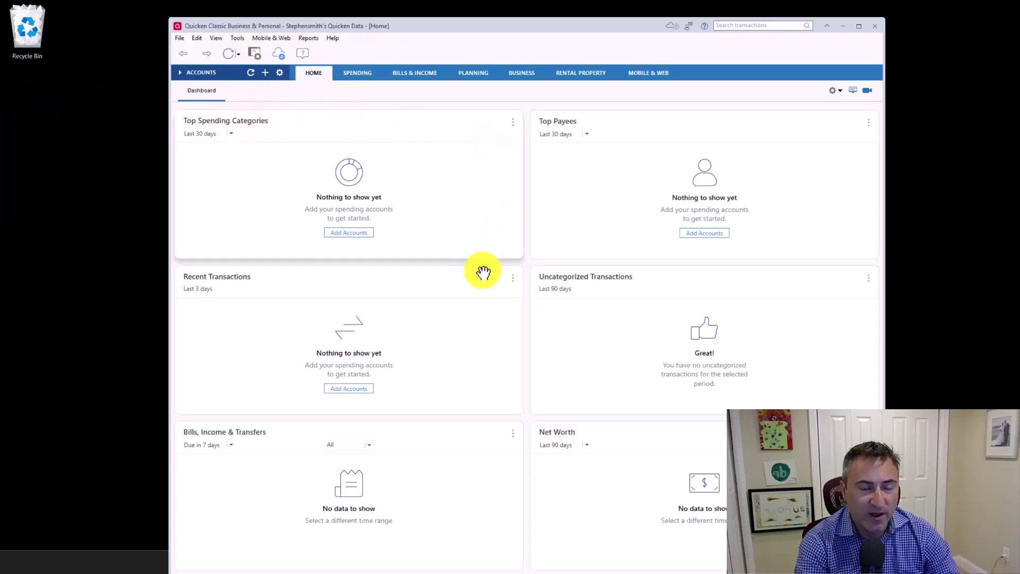
# Open Add Account from the Tools menu and ready the financial institution search box
pyautogui.click(183, 72)
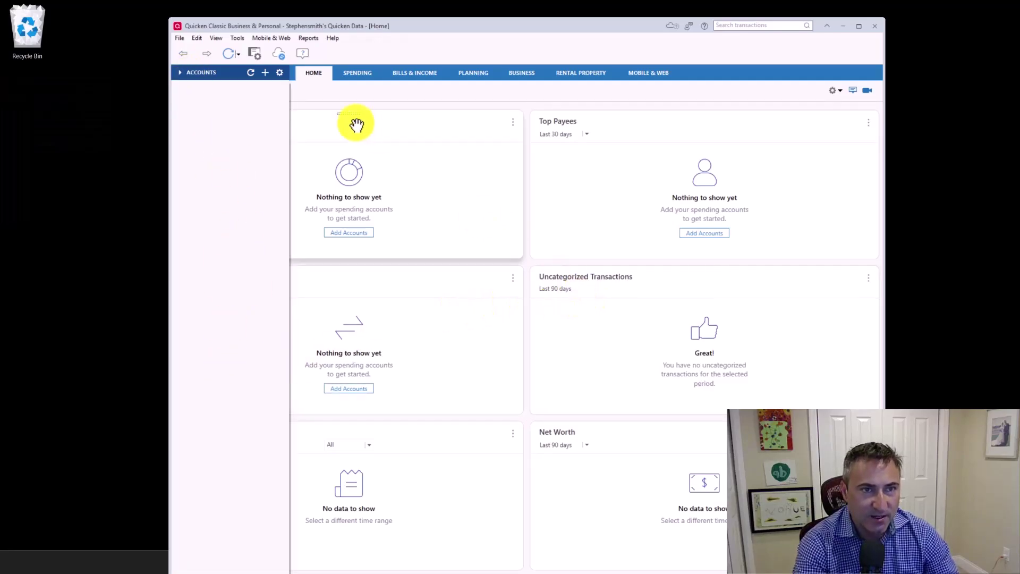
pyautogui.click(265, 73)
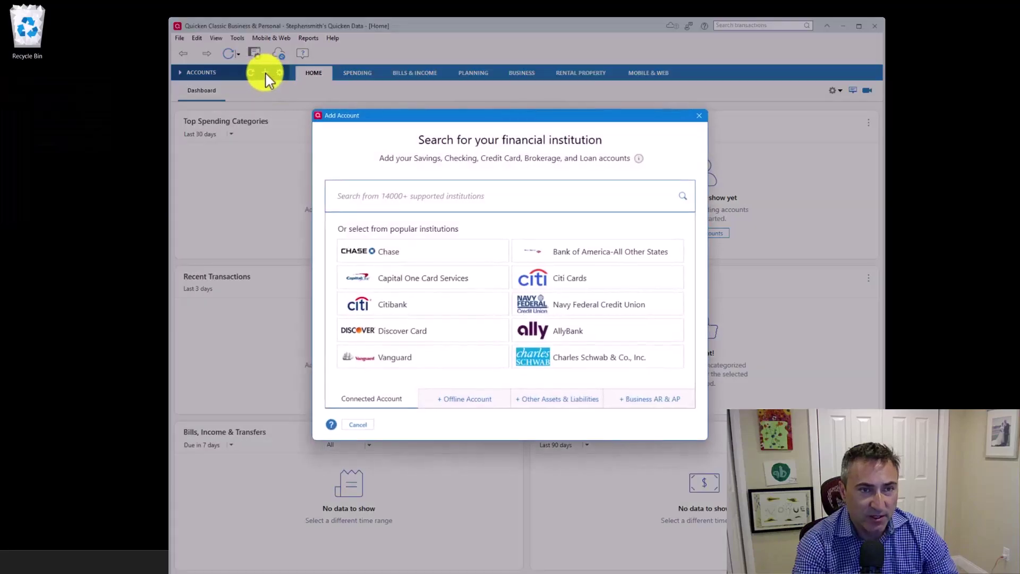
pyautogui.click(358, 425)
pyautogui.click(237, 38)
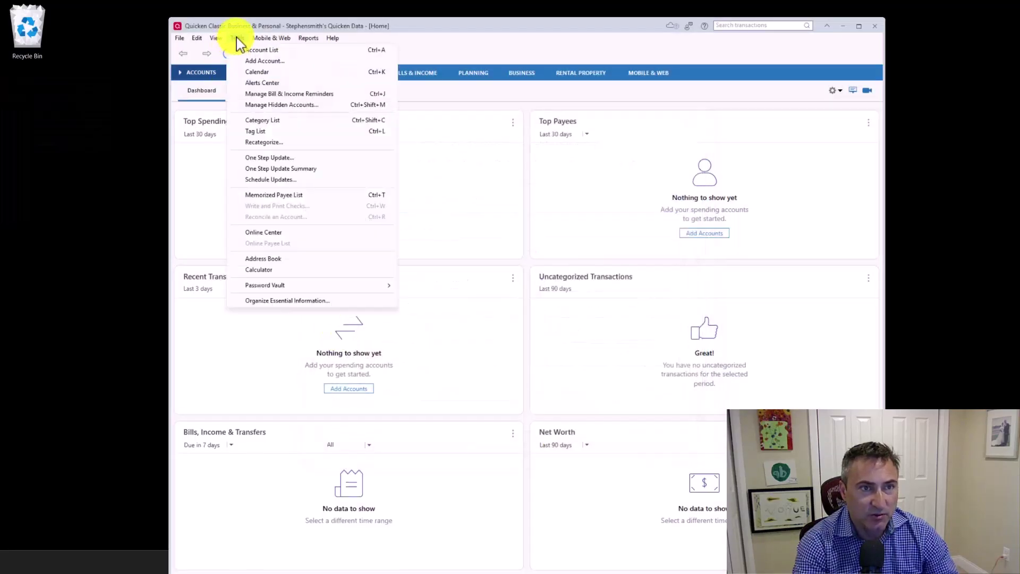
pyautogui.click(263, 61)
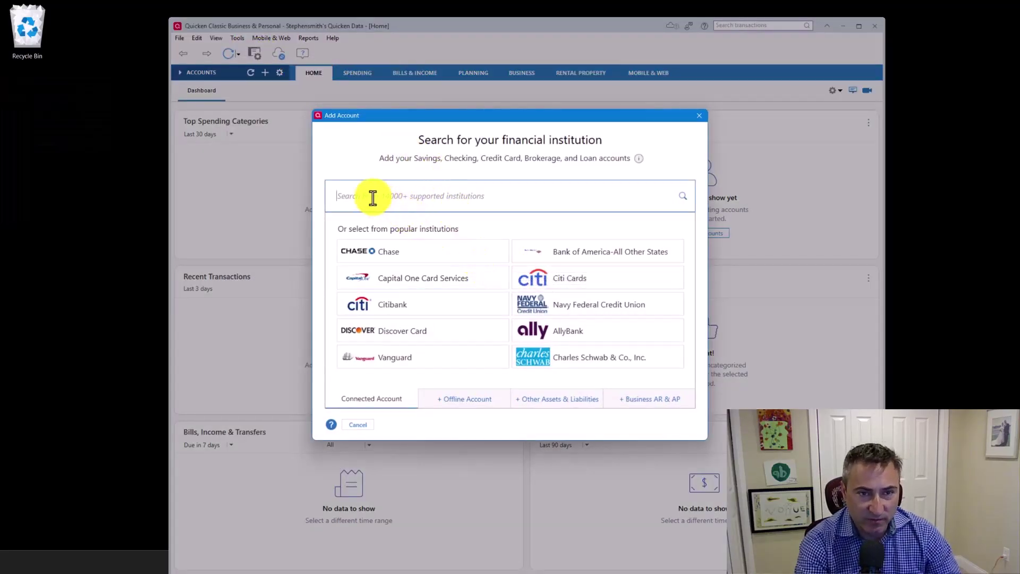
pyautogui.click(510, 209)
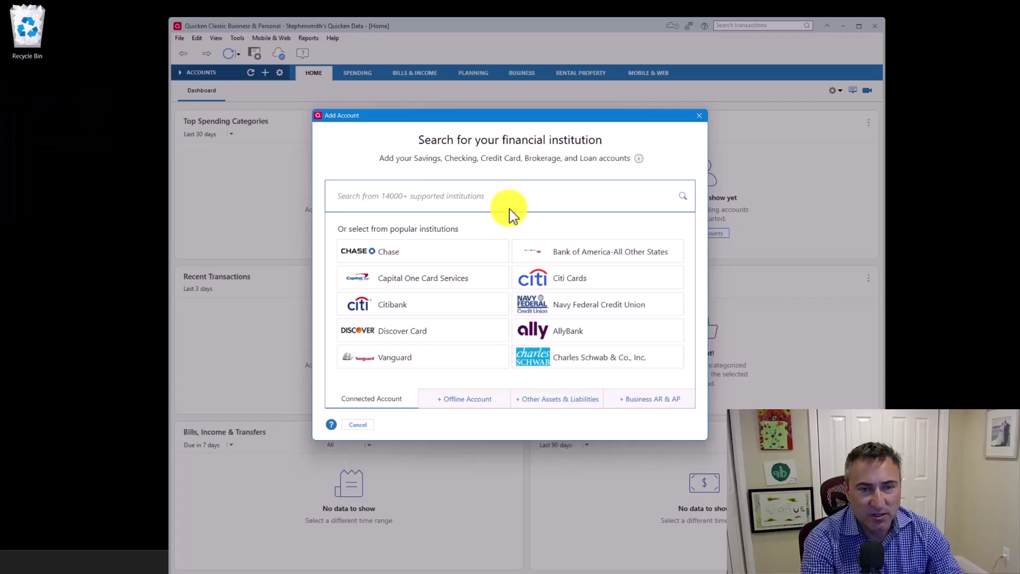
# Search 'citi', select Citibank, accept the Intuit consent, and proceed to the Citi sign-in
pyautogui.write('ci')
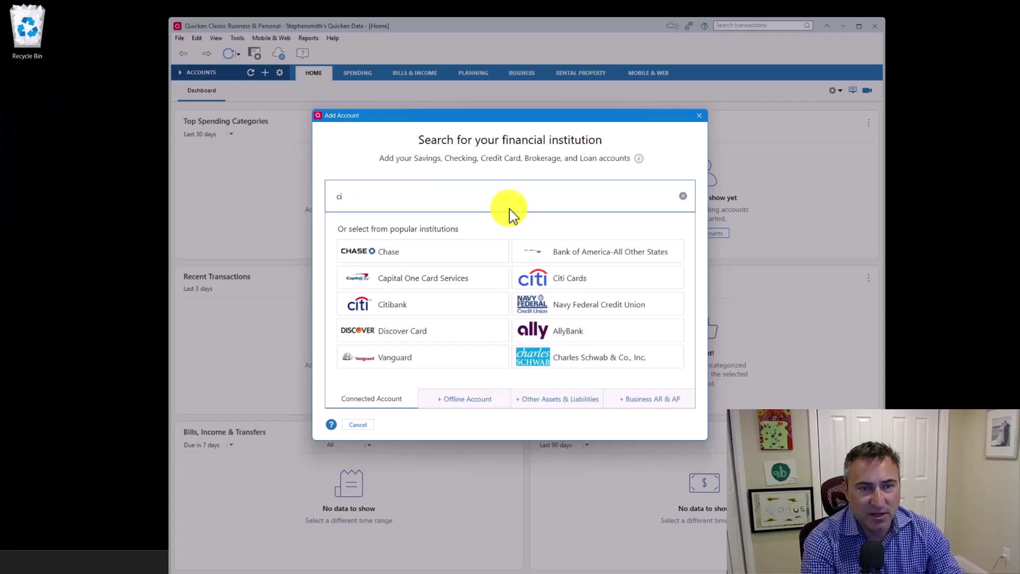
pyautogui.write('ti')
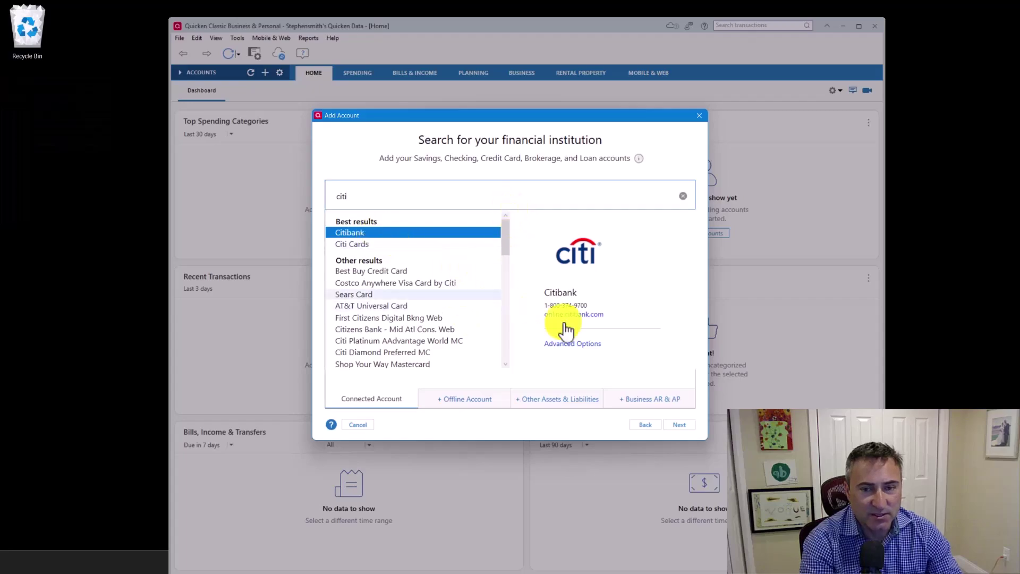
pyautogui.click(680, 425)
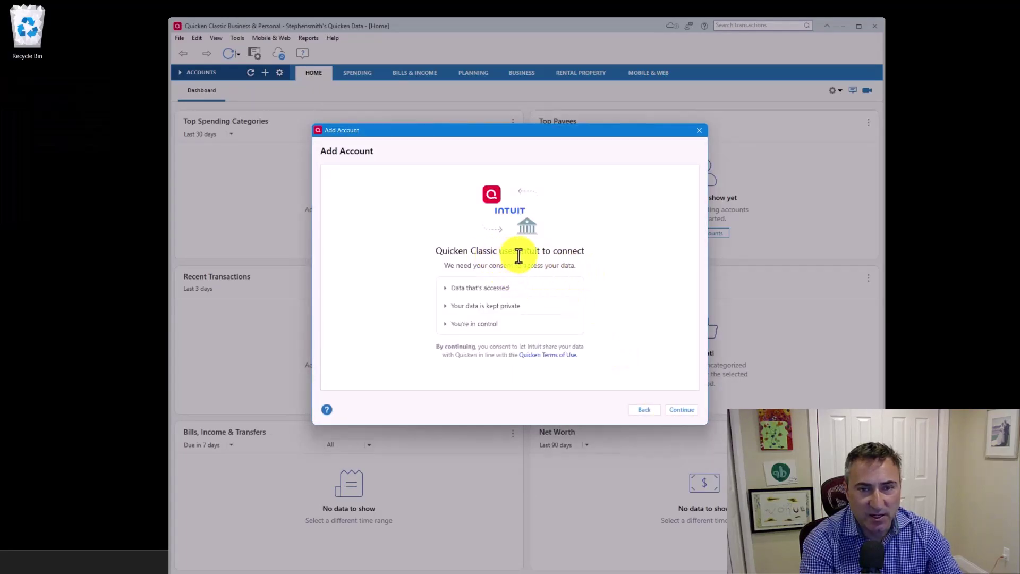
pyautogui.click(681, 411)
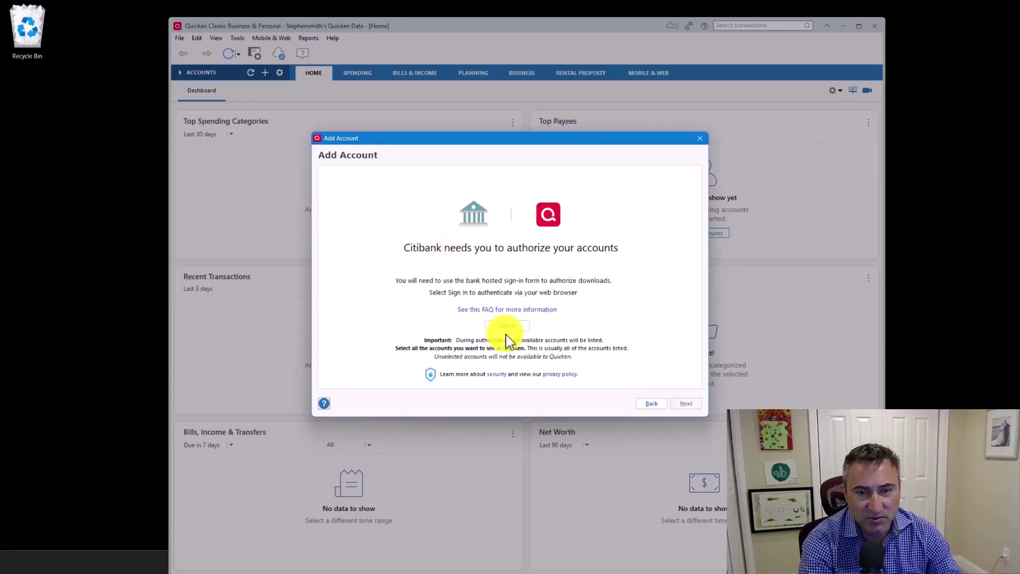
pyautogui.click(511, 326)
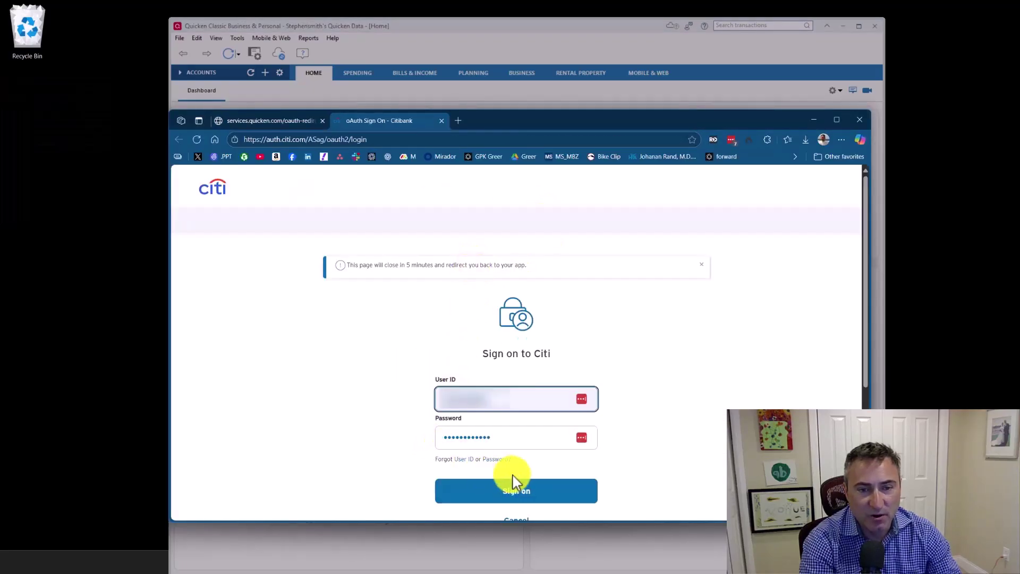
# Sign on to Citi and authorize the Checking account and Future Accounts, then return to Quicken
pyautogui.click(523, 494)
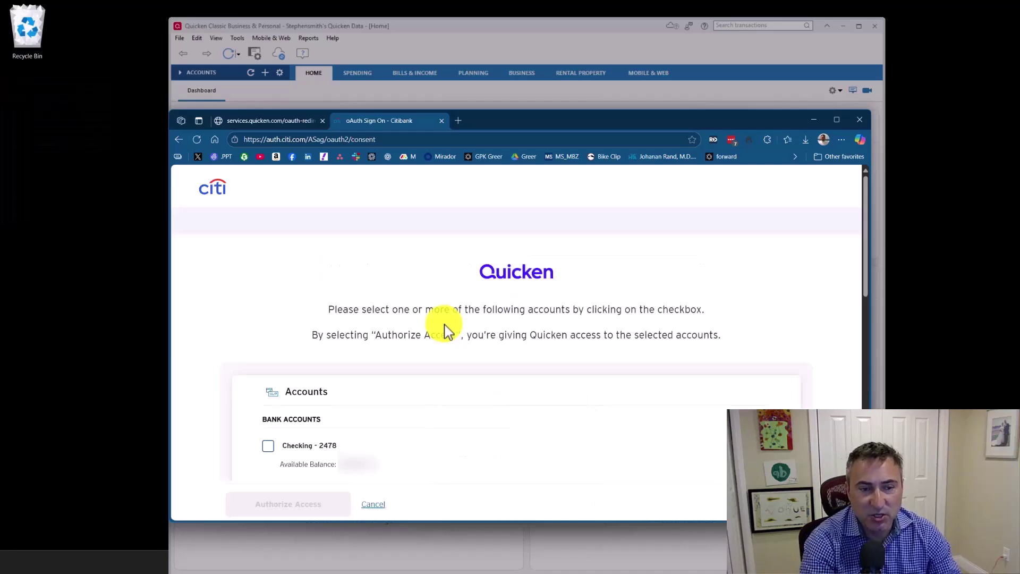
pyautogui.click(268, 446)
pyautogui.scroll(-2, 318, 478)
pyautogui.click(270, 452)
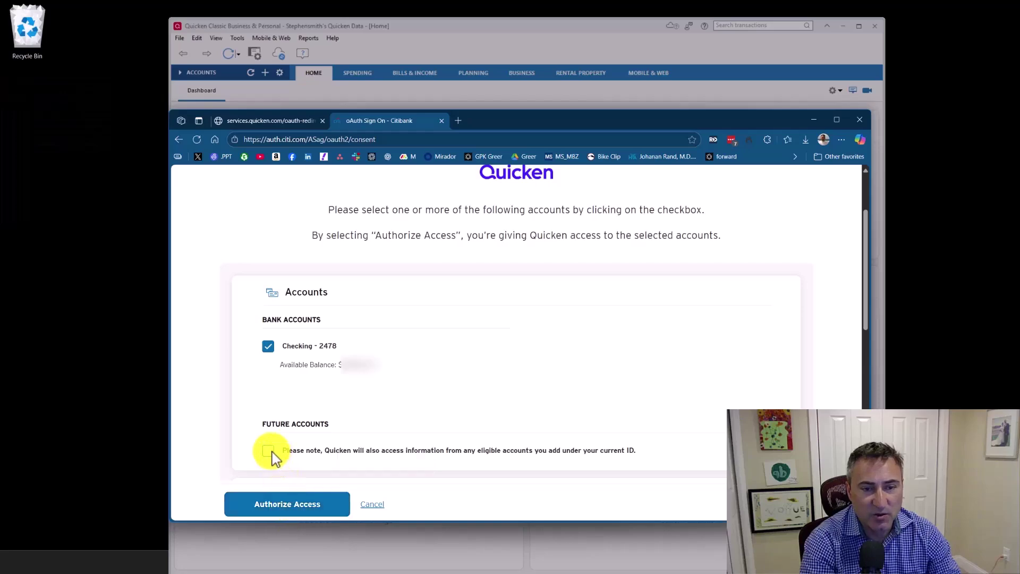
pyautogui.click(302, 511)
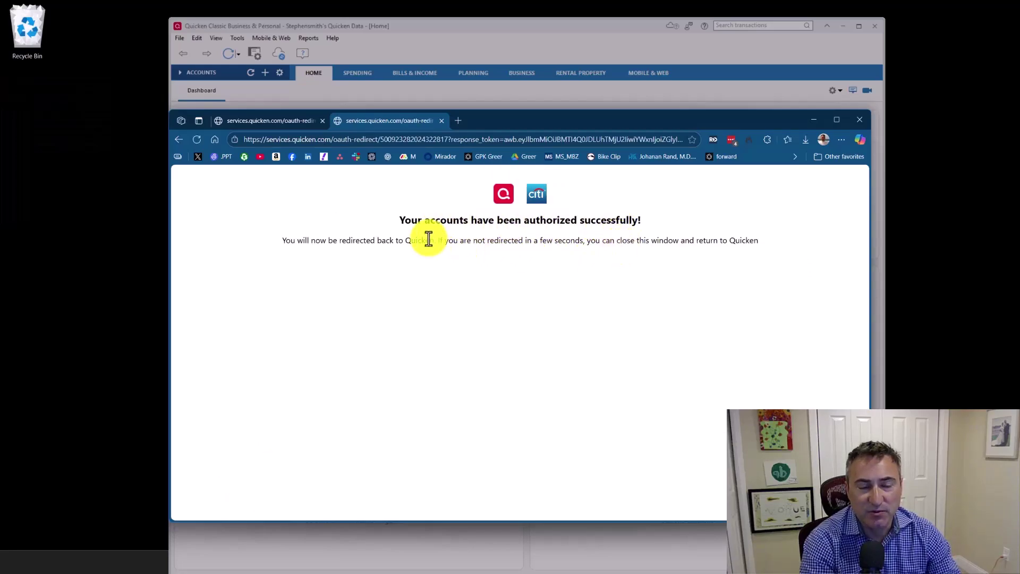
pyautogui.click(819, 120)
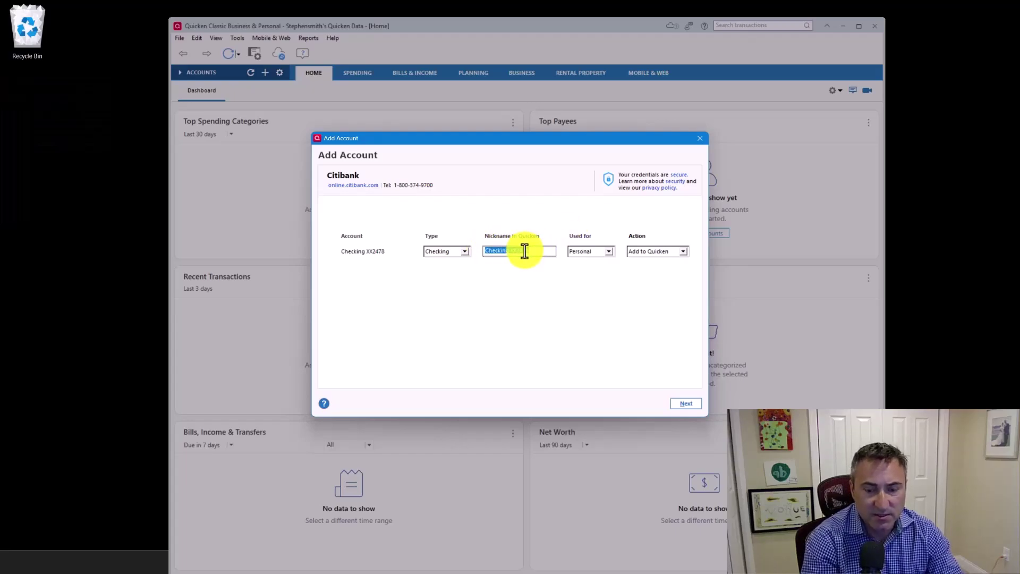
# Shorten the account nickname to a Citi checking name and add the account to Quicken
pyautogui.write('Co')
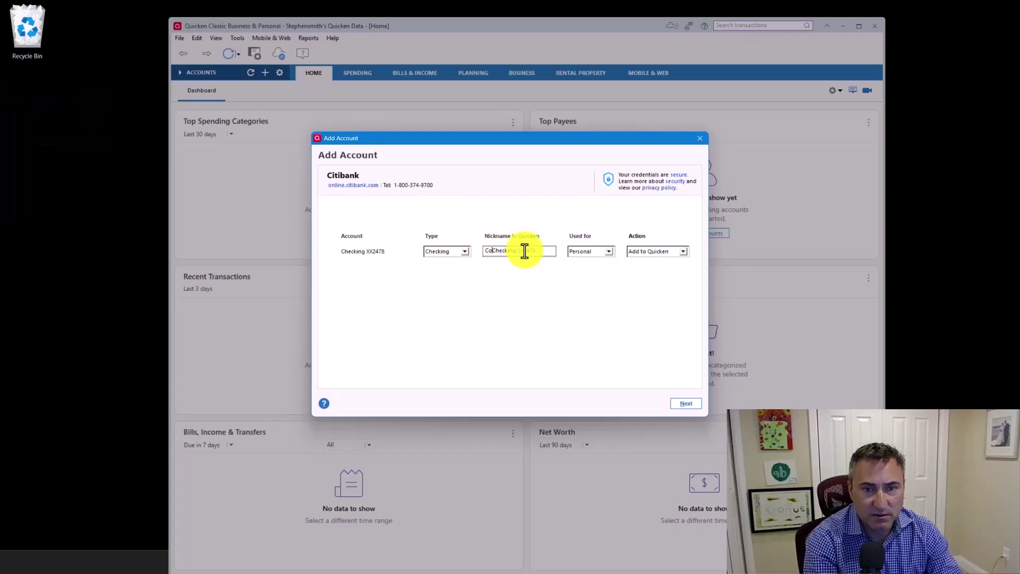
pyautogui.press('BackSpace')
pyautogui.write('iti ')
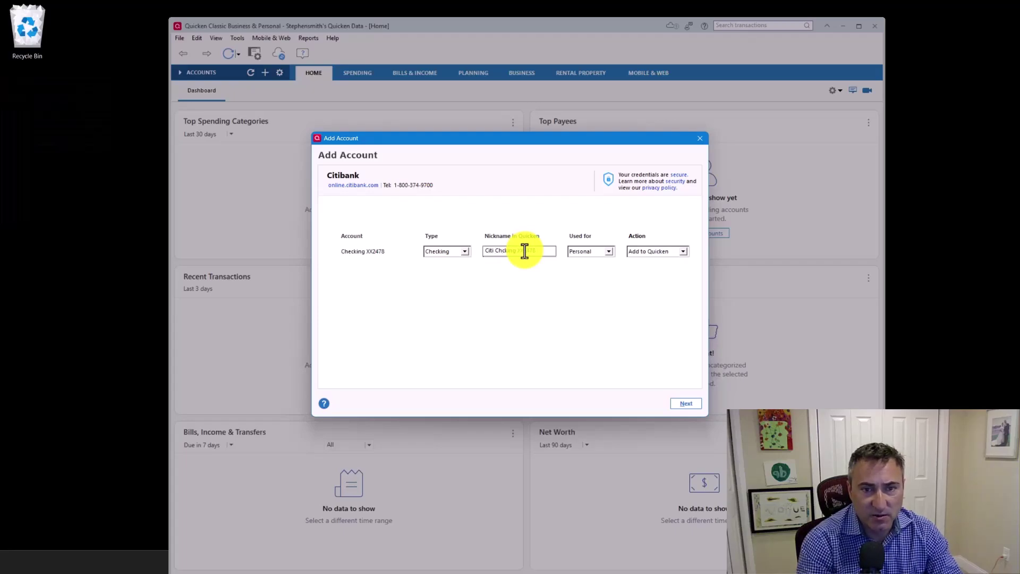
pyautogui.write('Chd')
pyautogui.press('BackSpace')
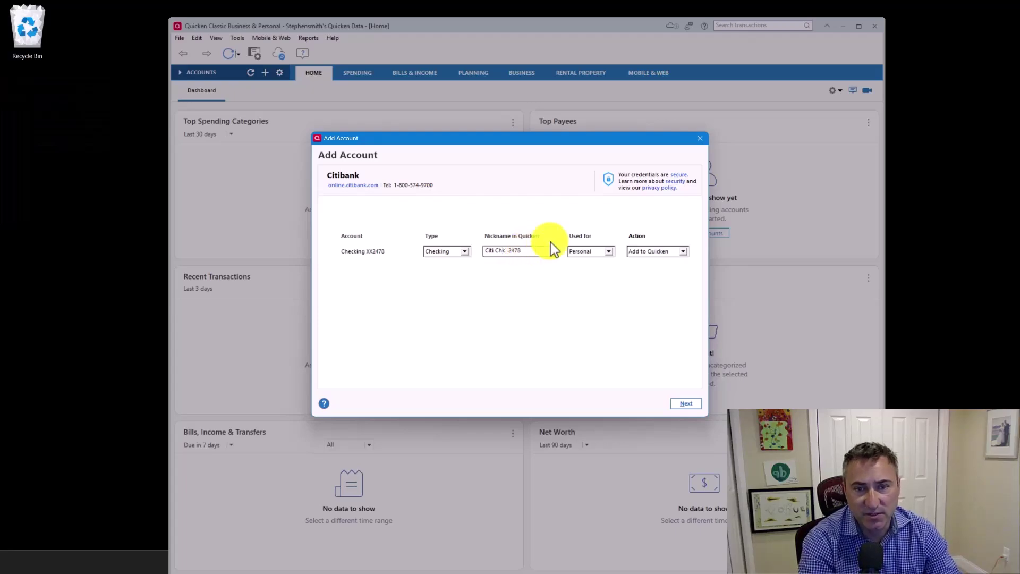
pyautogui.click(688, 410)
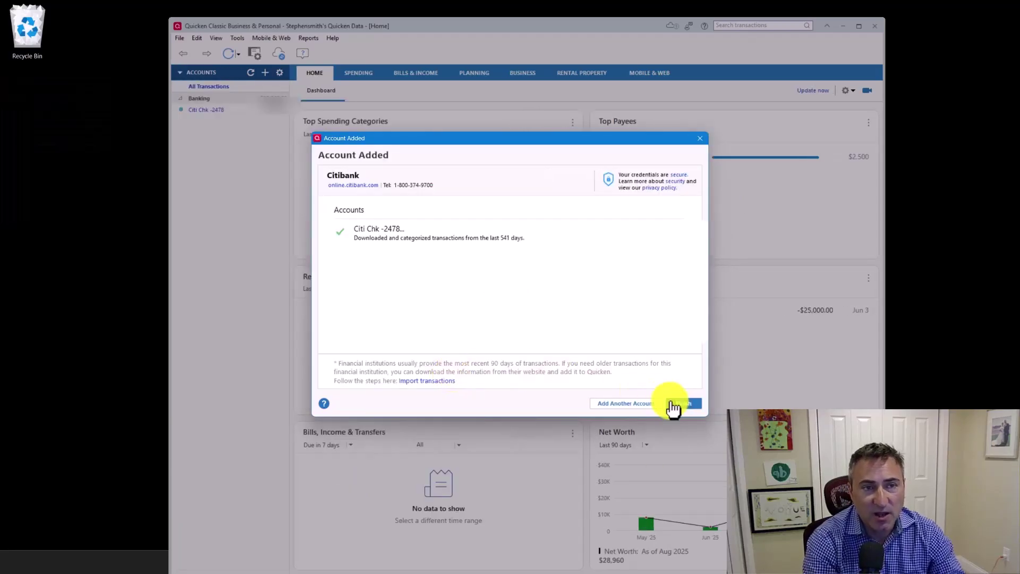
# Open the Citi checking register to review downloaded 2024 transactions, then browse the Tools menu
pyautogui.click(680, 405)
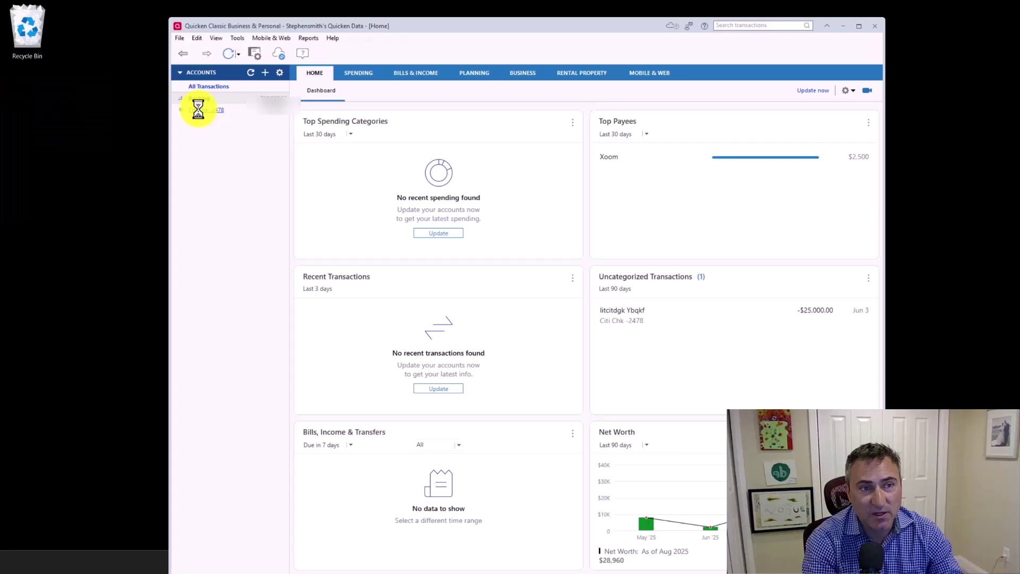
pyautogui.click(199, 110)
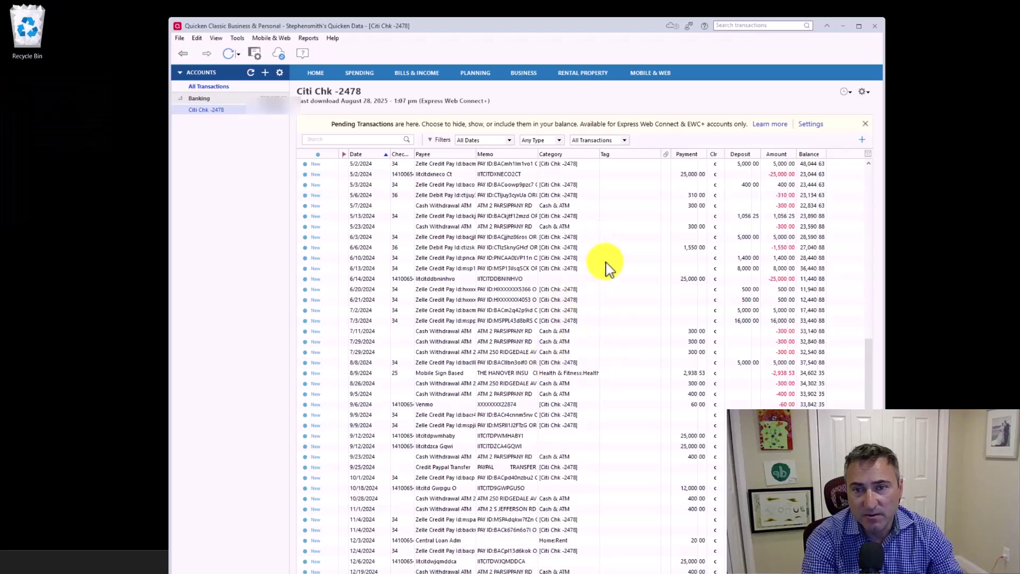
pyautogui.scroll(5, 524, 201)
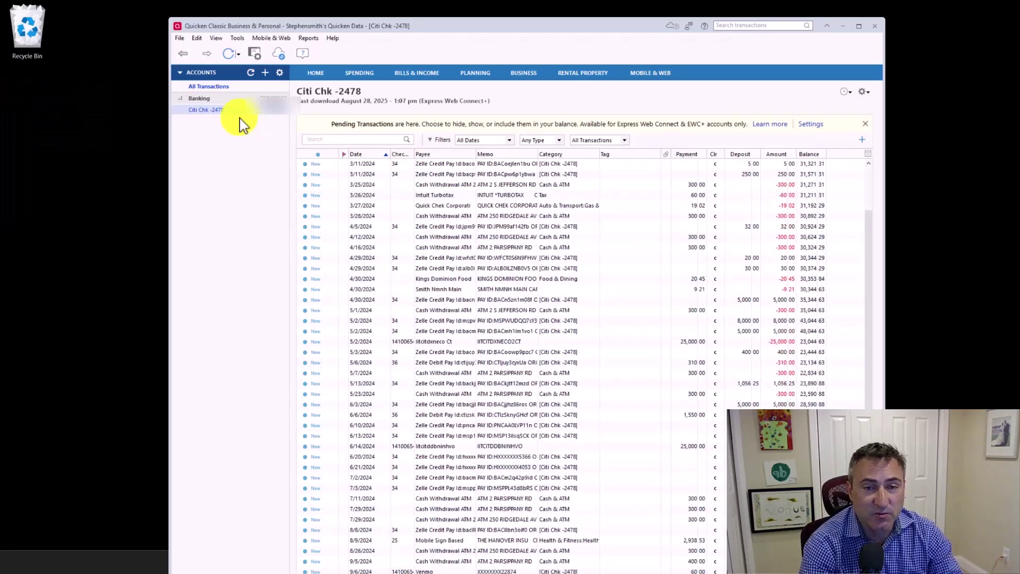
pyautogui.click(239, 39)
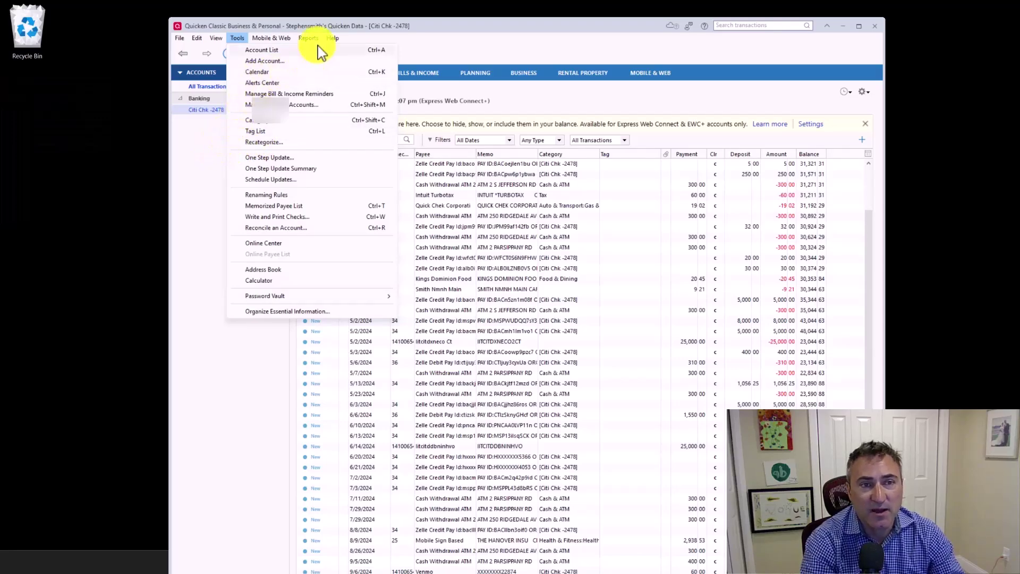
pyautogui.moveTo(333, 37)
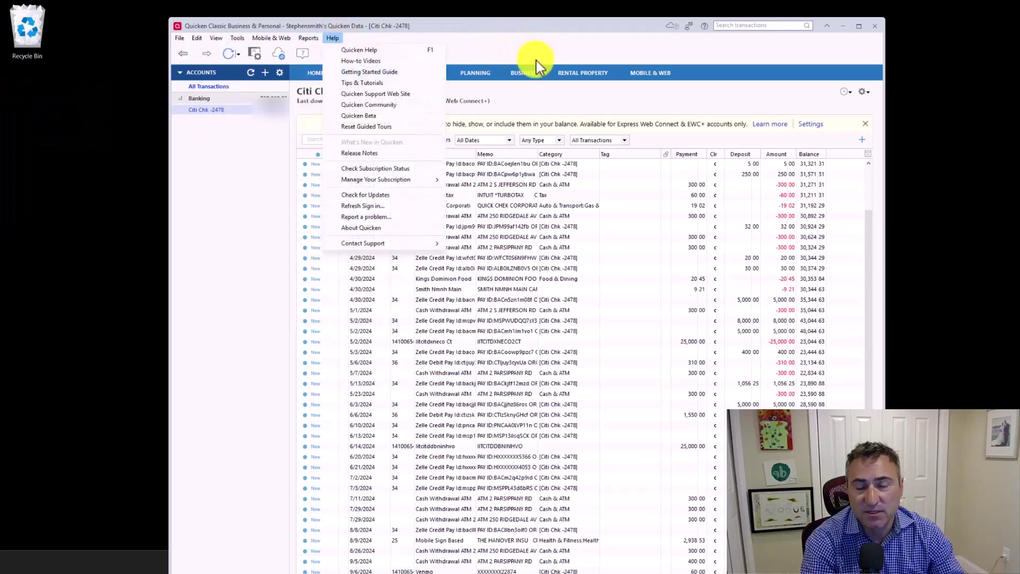